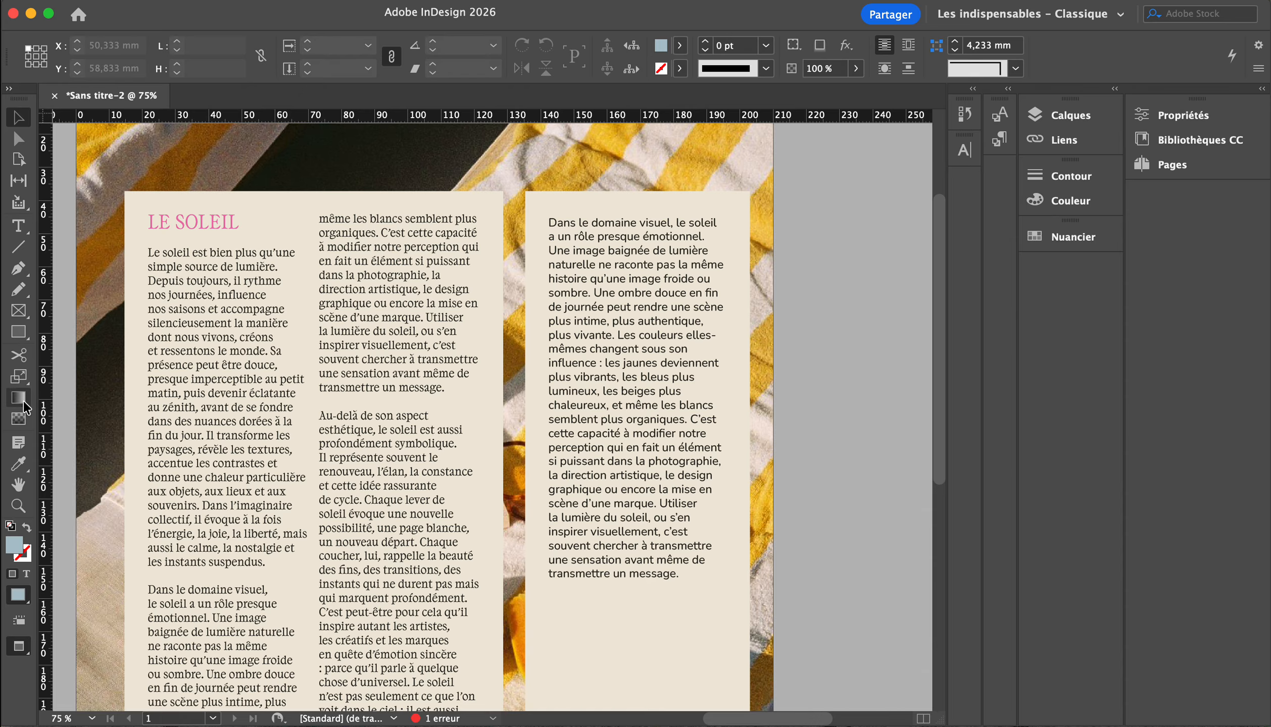
Open the list of paragraph styles and check which style the body text and the LE SOLEIL title each use.
{"action": "left_click", "coordinate": [266, 366]}
{"action": "double_click", "coordinate": [218, 308]}
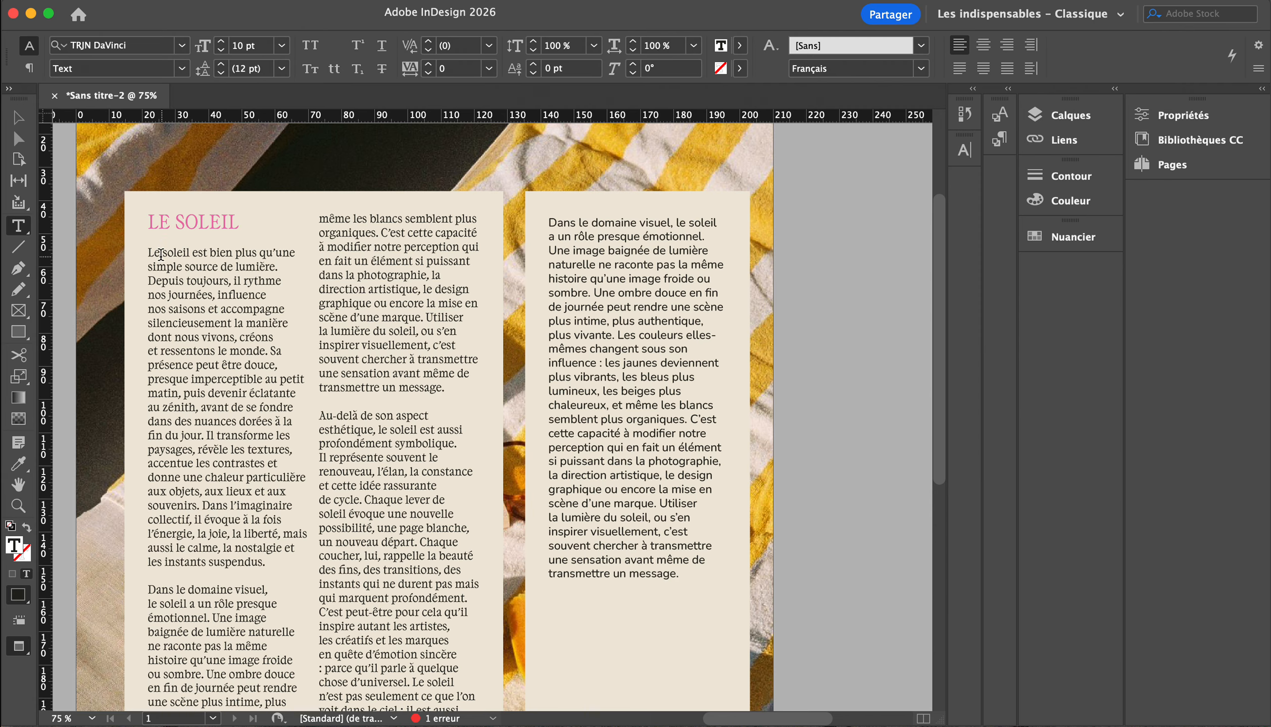
{"action": "left_click_drag", "start_coordinate": [162, 253], "coordinate": [246, 378]}
{"action": "left_click", "coordinate": [249, 368]}
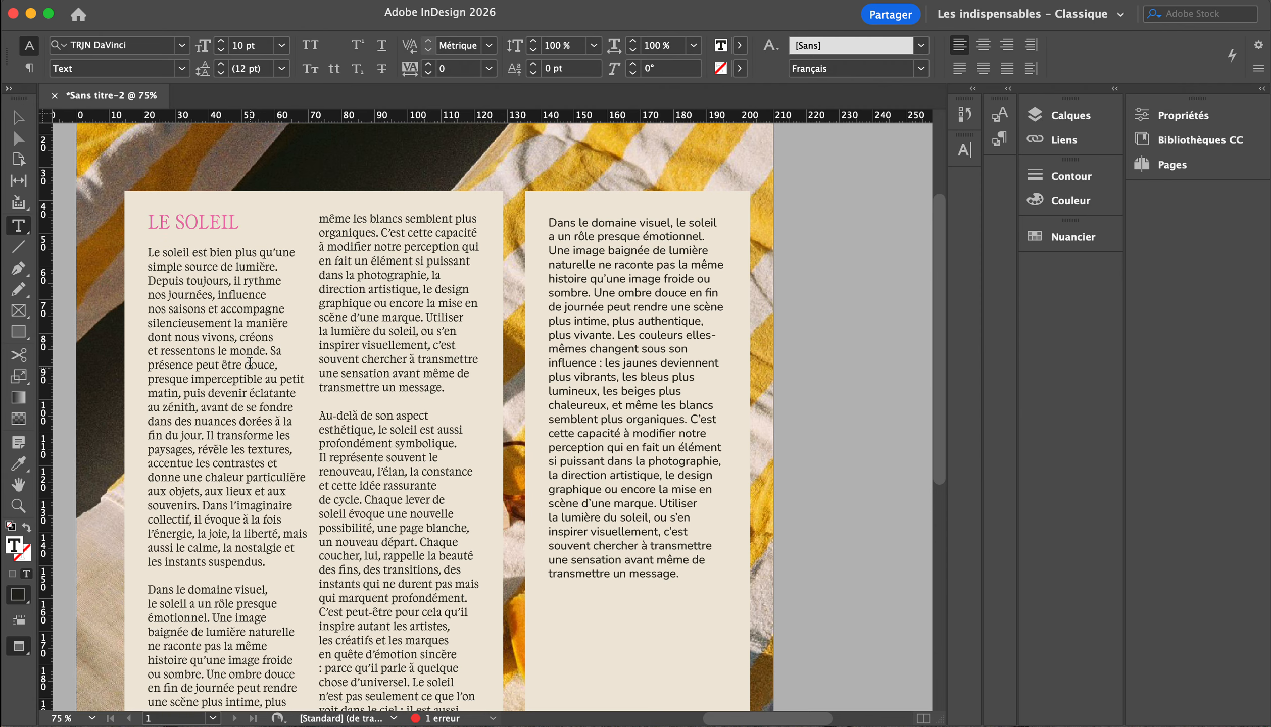
{"action": "left_click", "coordinate": [999, 139]}
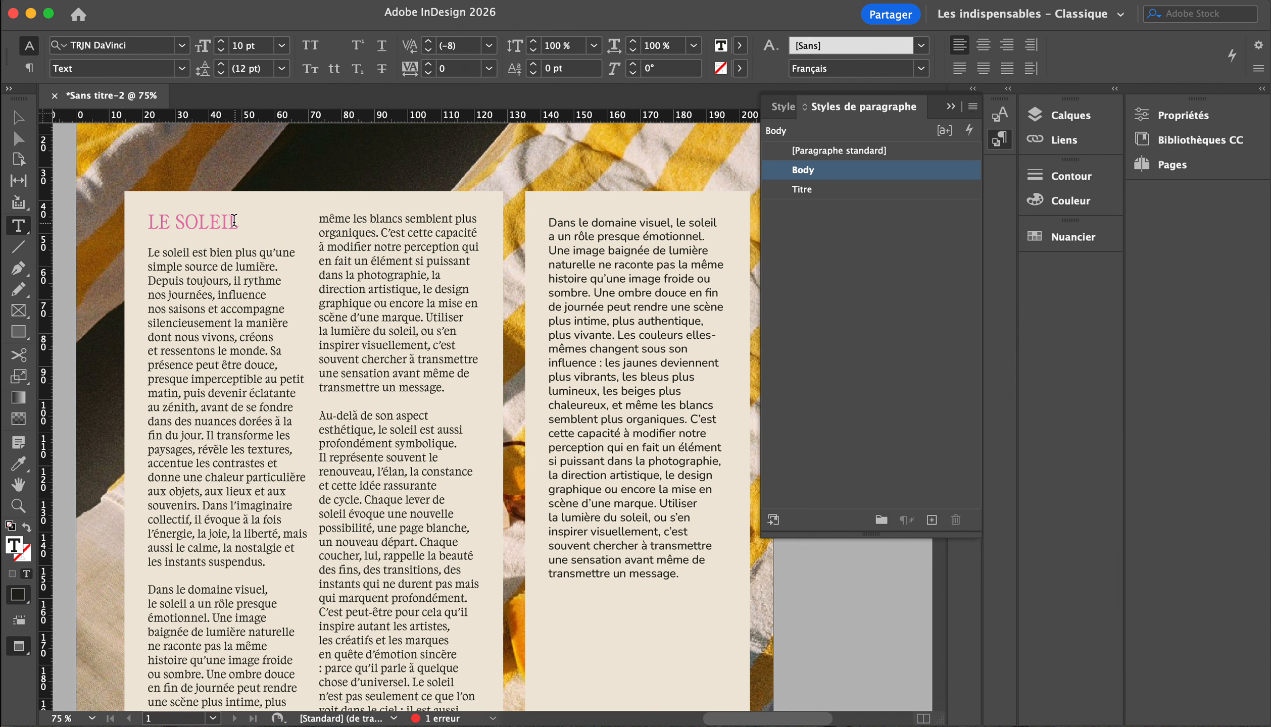
{"action": "left_click", "coordinate": [197, 222]}
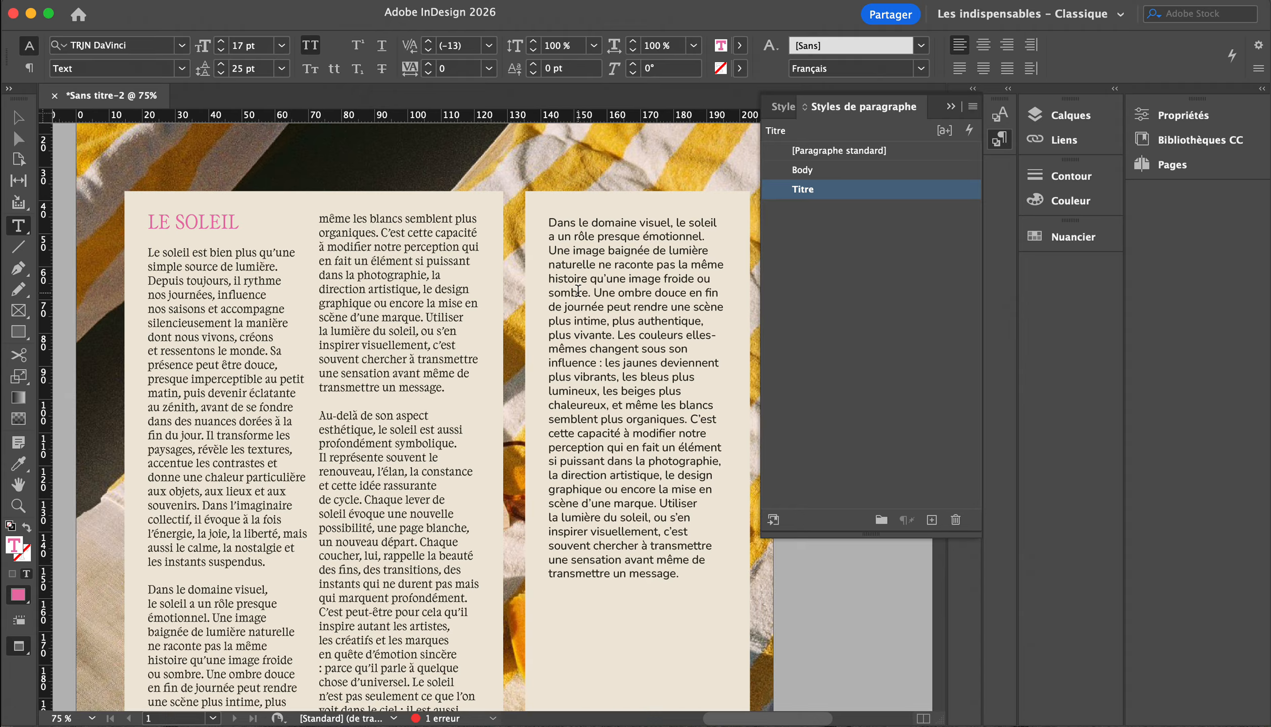
Apply the Body paragraph style to the whole single-column text frame beside the main article.
{"action": "left_click", "coordinate": [616, 285]}
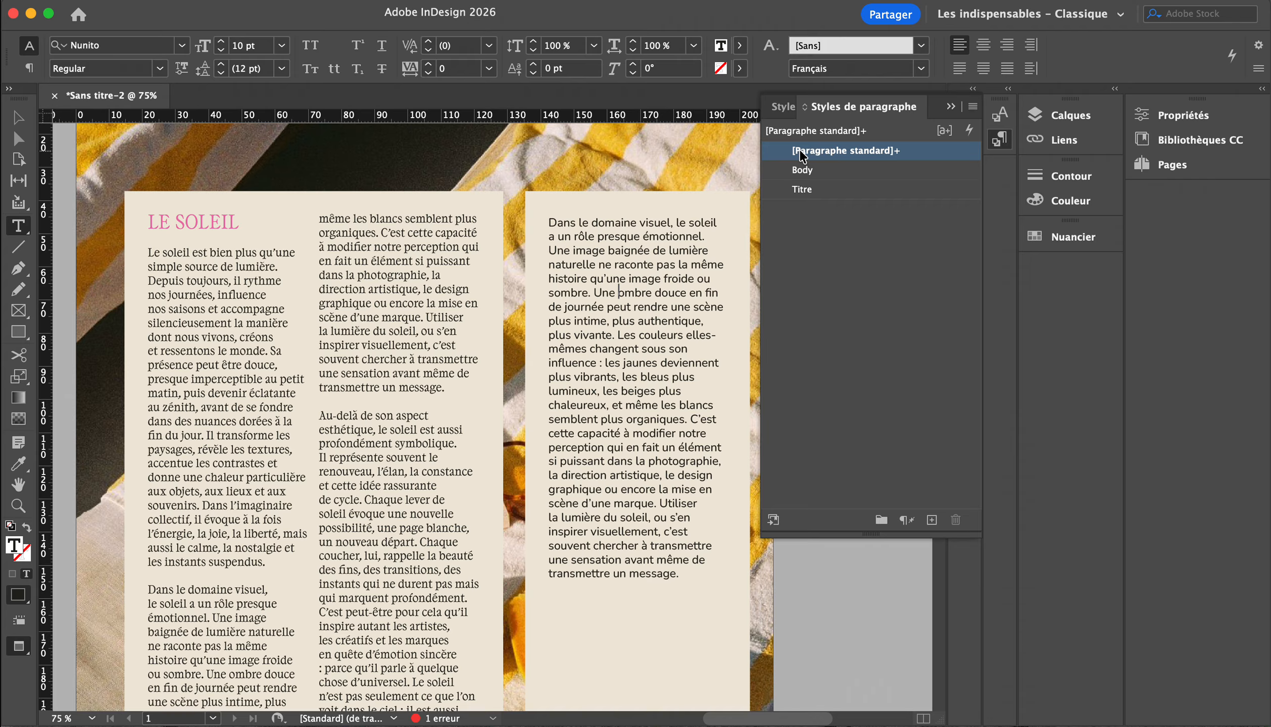
{"action": "mouse_move", "coordinate": [927, 162]}
{"action": "left_click", "coordinate": [621, 472]}
{"action": "left_click", "coordinate": [16, 118]}
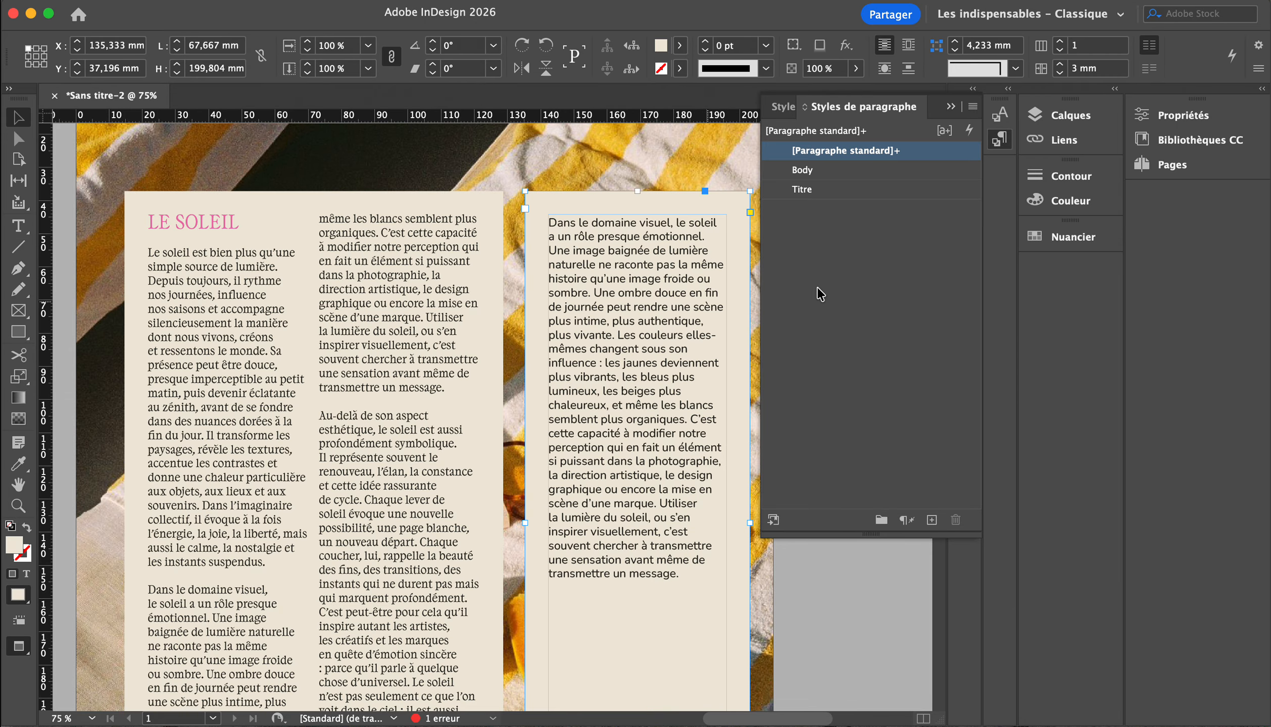
{"action": "left_click", "coordinate": [853, 171]}
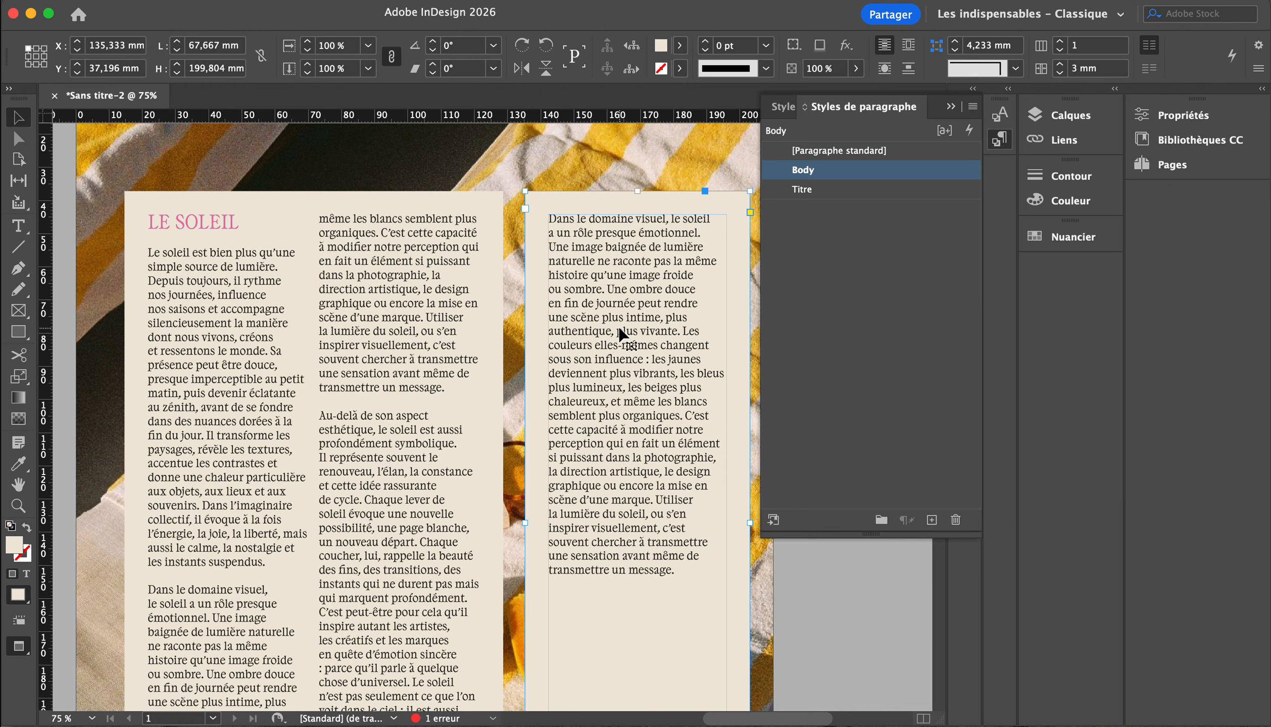
Set all the text in the single-column frame to the Adobe Caslon Pro font.
{"action": "double_click", "coordinate": [611, 399]}
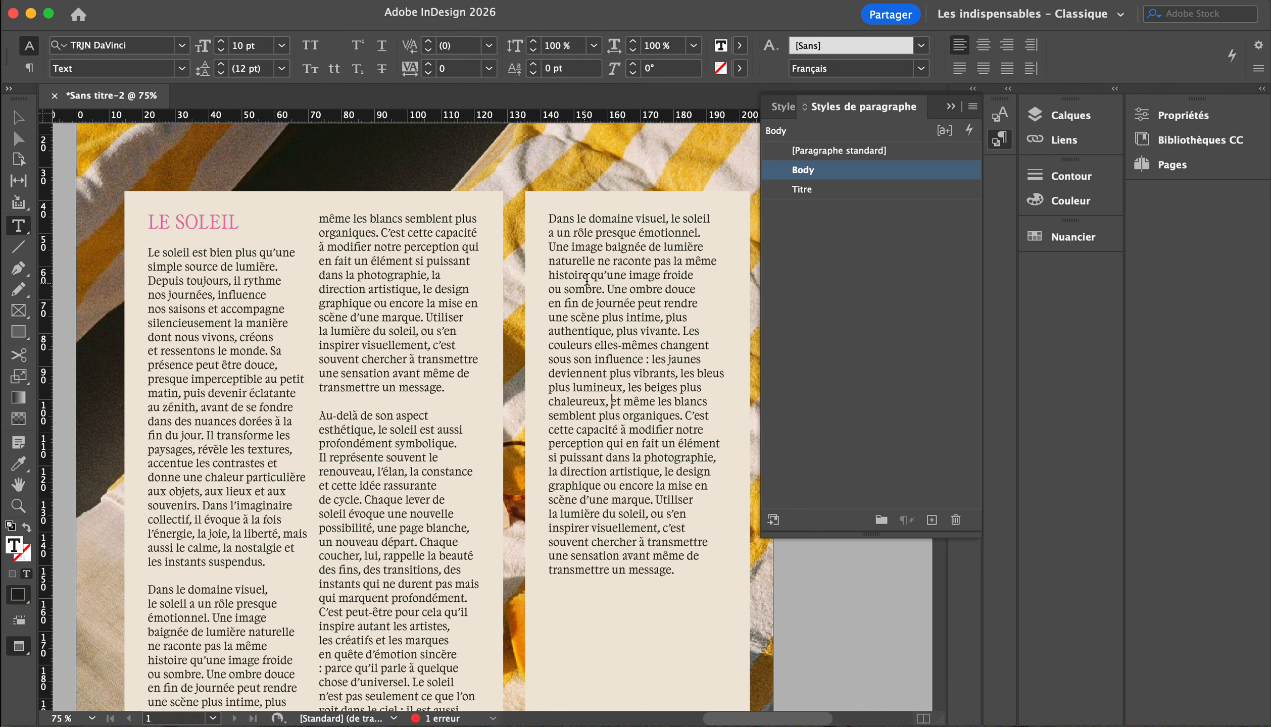
{"action": "key", "text": "Escape"}
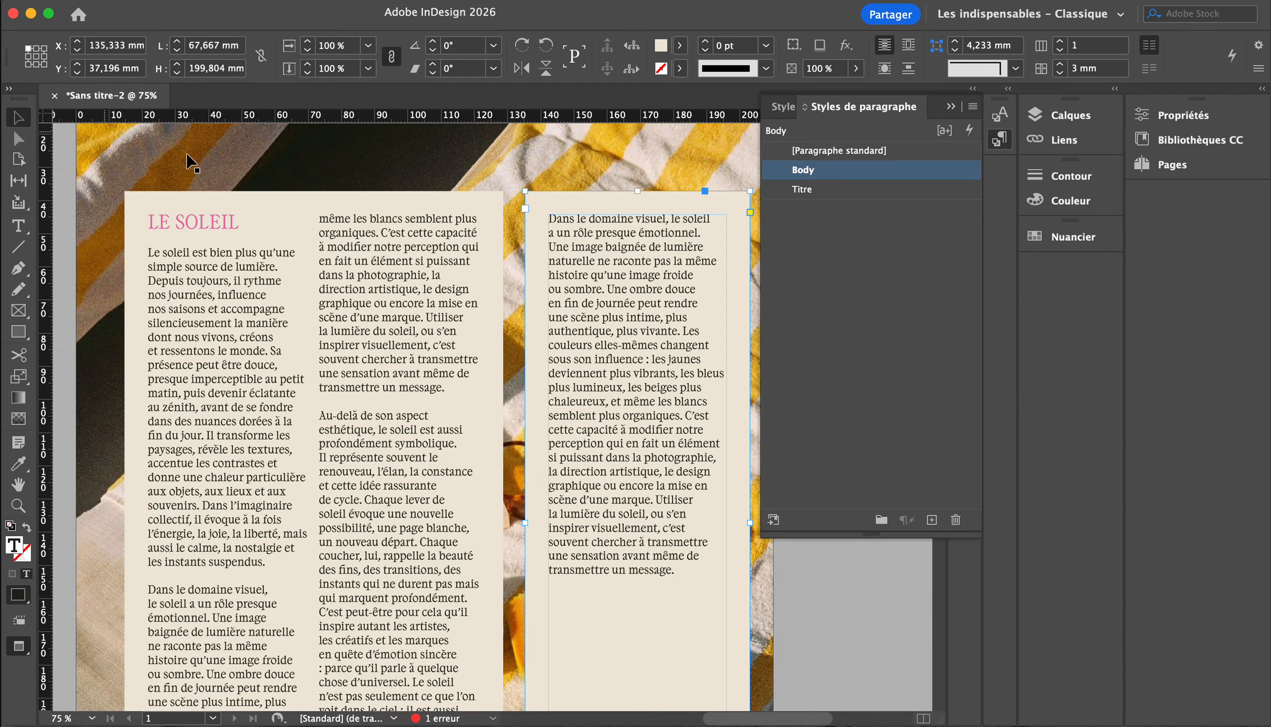
{"action": "double_click", "coordinate": [638, 318]}
{"action": "key", "text": "super+a"}
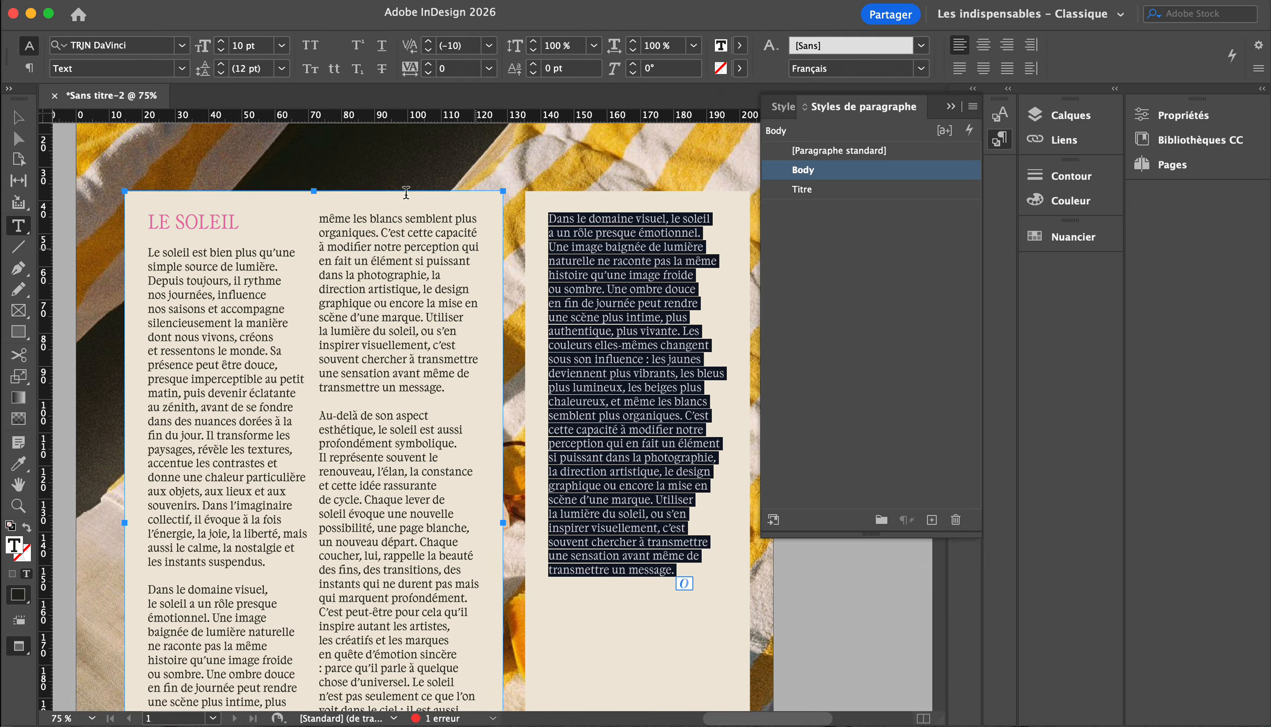
{"action": "left_click", "coordinate": [182, 46]}
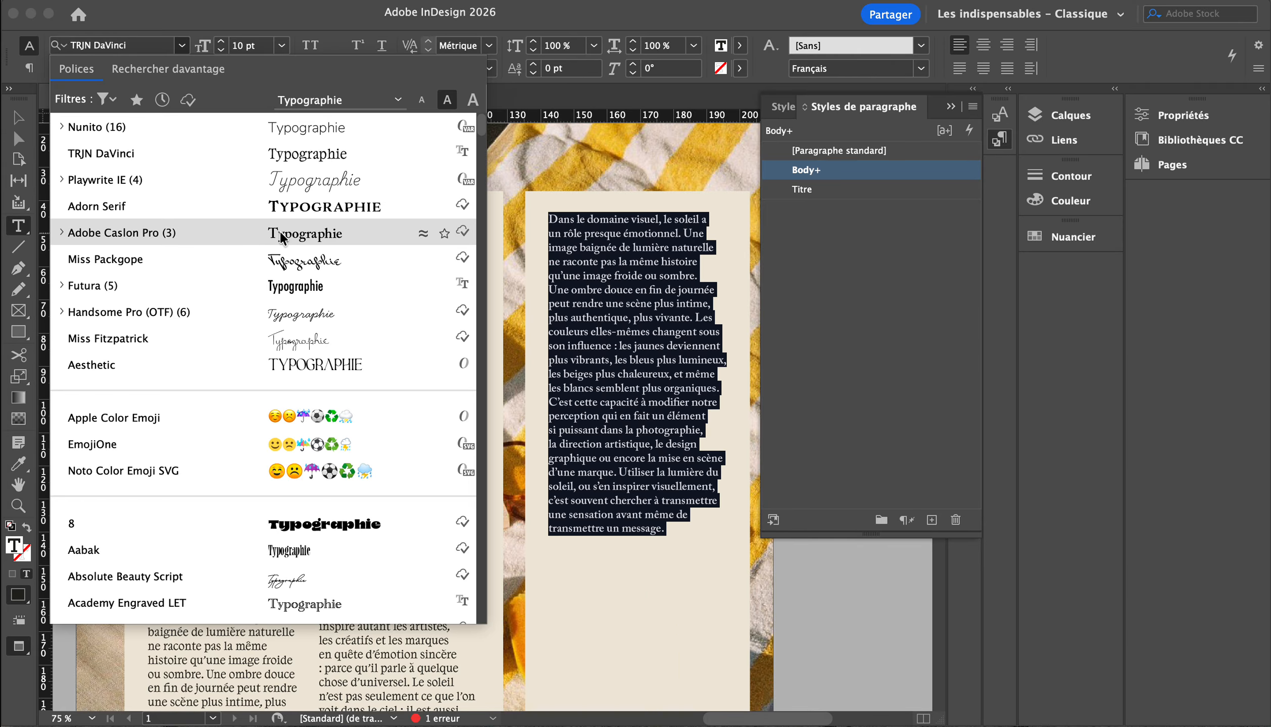
{"action": "left_click", "coordinate": [281, 237]}
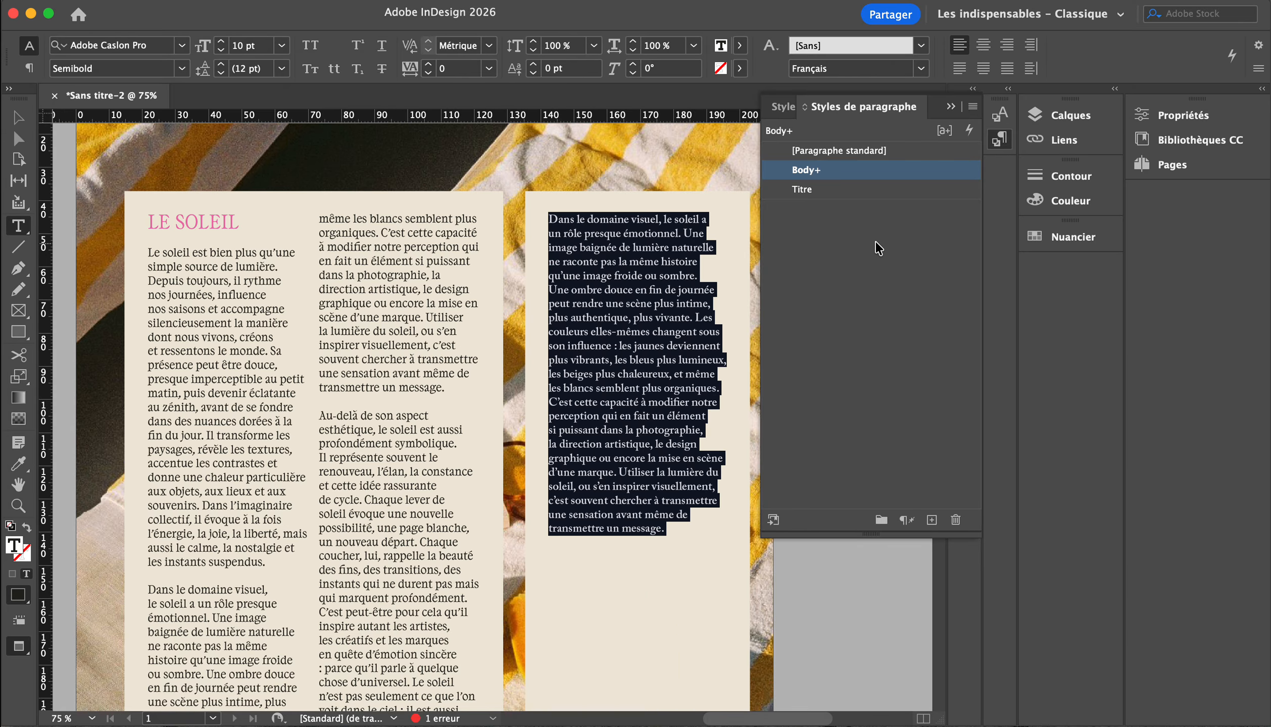
Colour all the selected text in the single-column frame with the ROSE swatch.
{"action": "left_click", "coordinate": [1072, 236]}
{"action": "scroll", "coordinate": [897, 394], "scroll_direction": "down", "scroll_amount": 2}
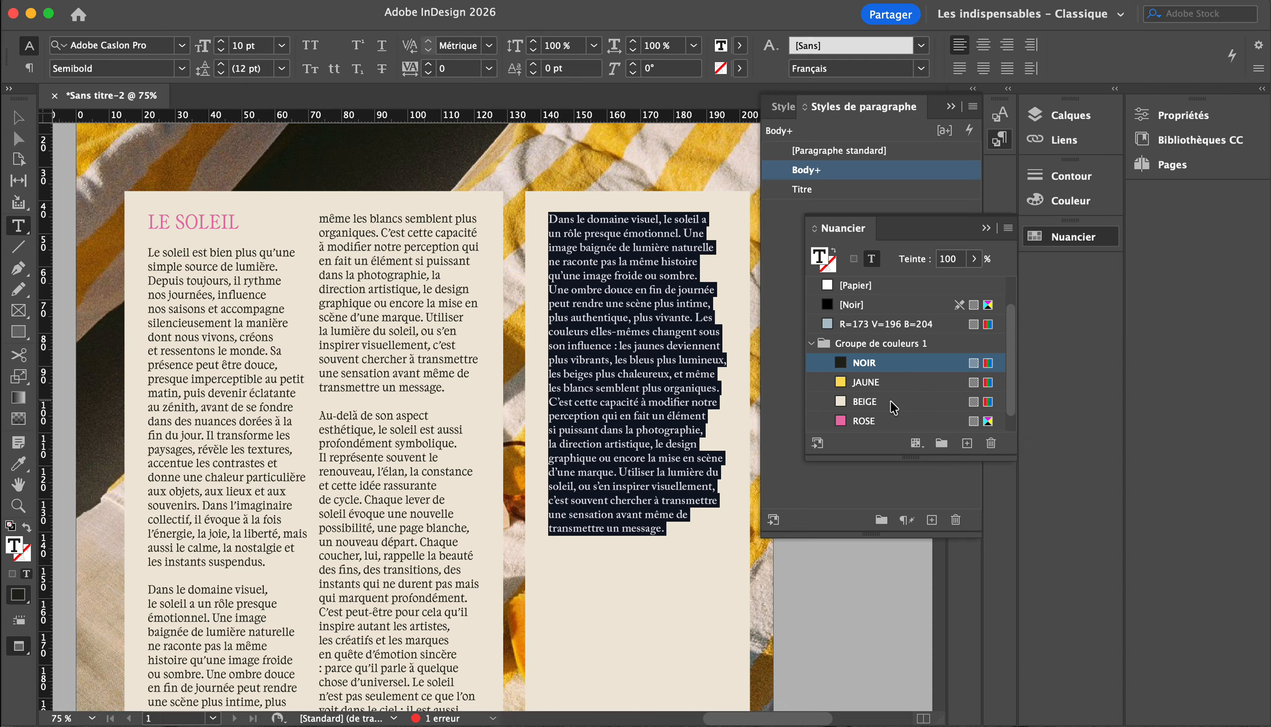
{"action": "left_click", "coordinate": [865, 421]}
{"action": "left_click", "coordinate": [649, 317]}
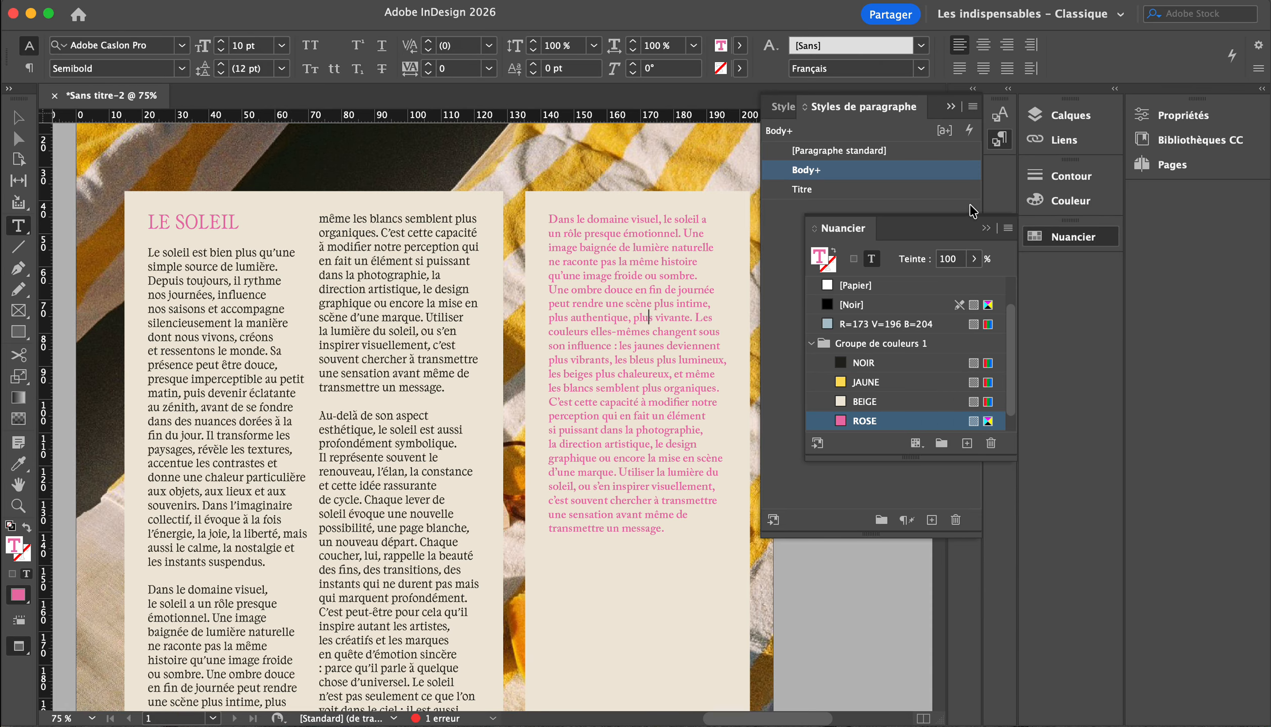
{"action": "left_click", "coordinate": [986, 229]}
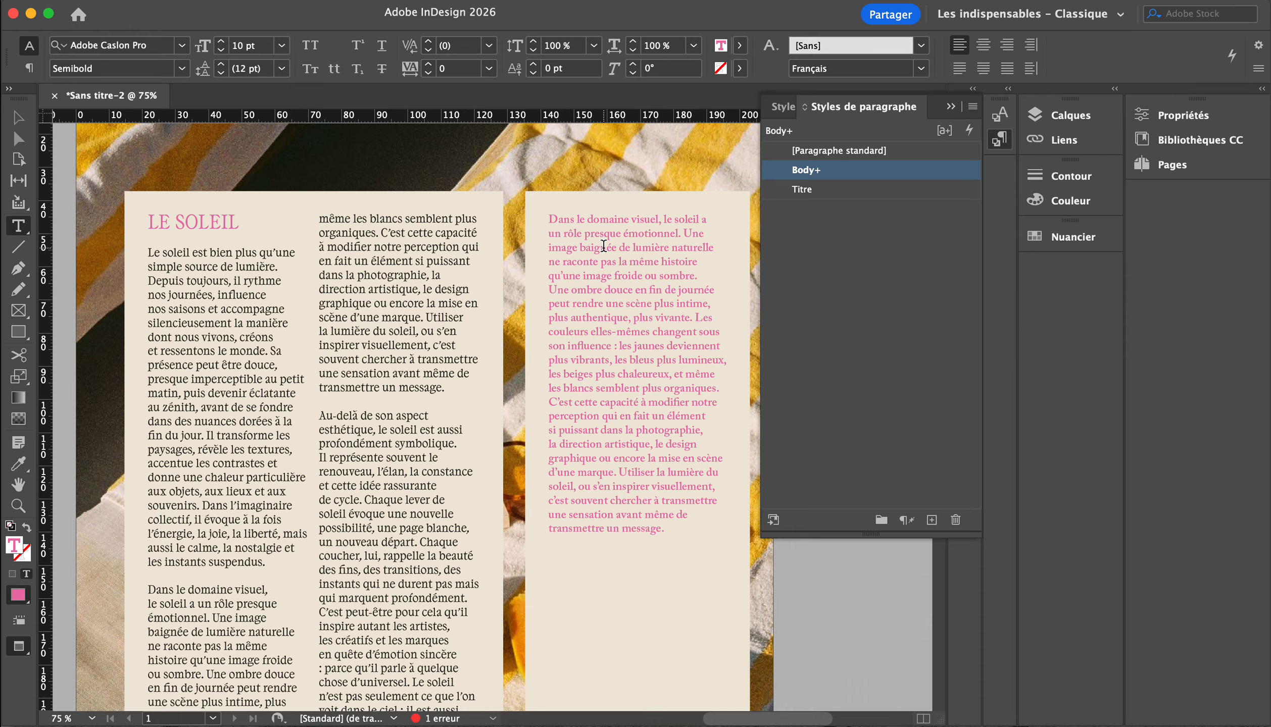
Create a paragraph style from the pink text frame's formatting and name it Citation.
{"action": "left_click", "coordinate": [18, 118]}
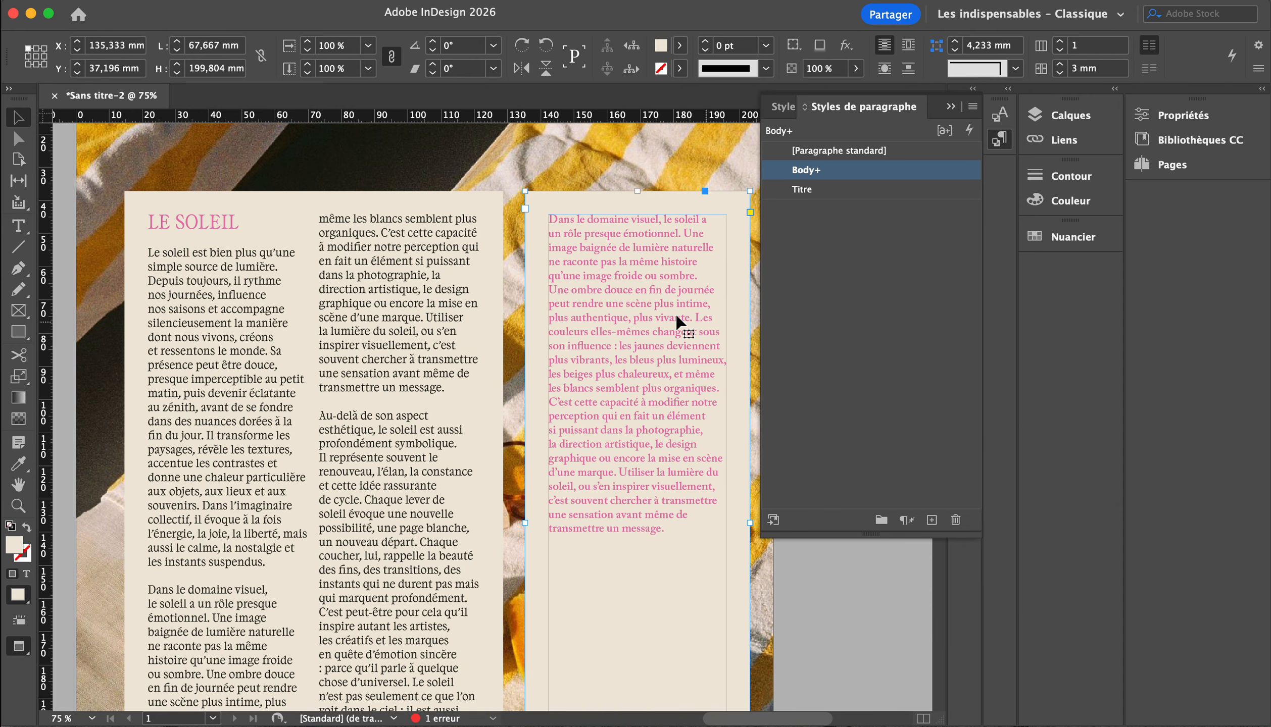
{"action": "left_click", "coordinate": [931, 519]}
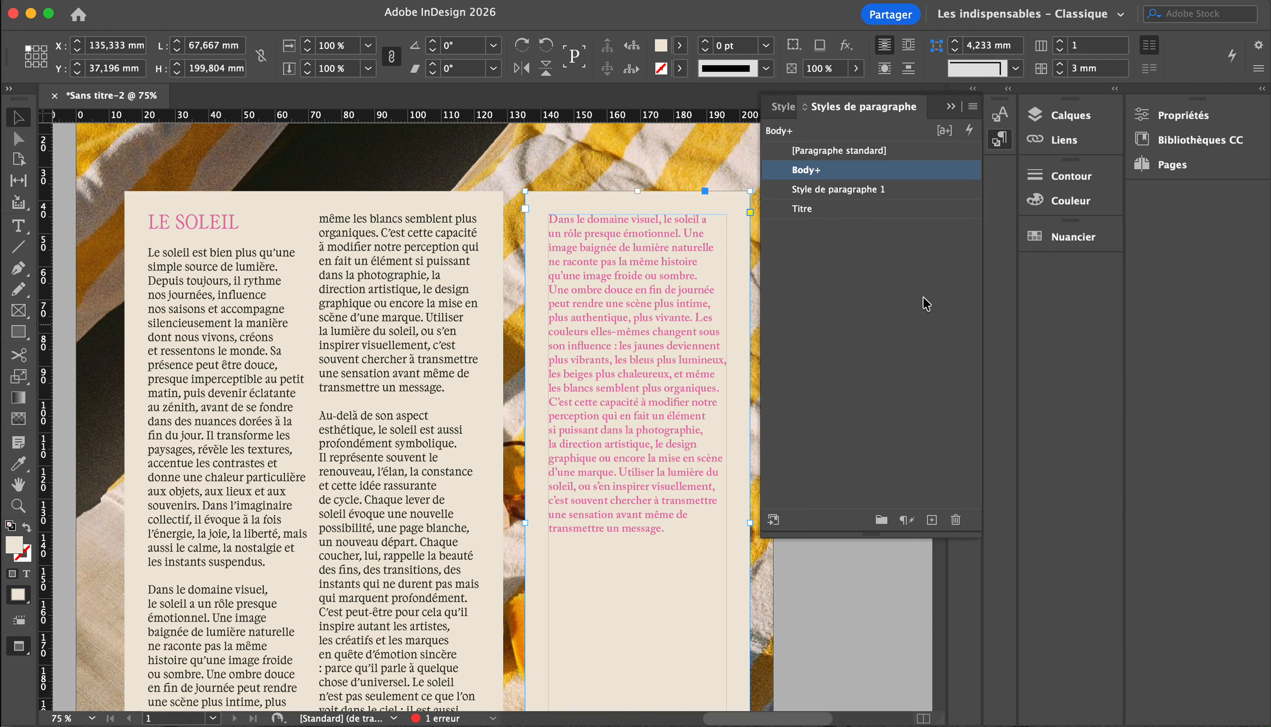
{"action": "double_click", "coordinate": [858, 190]}
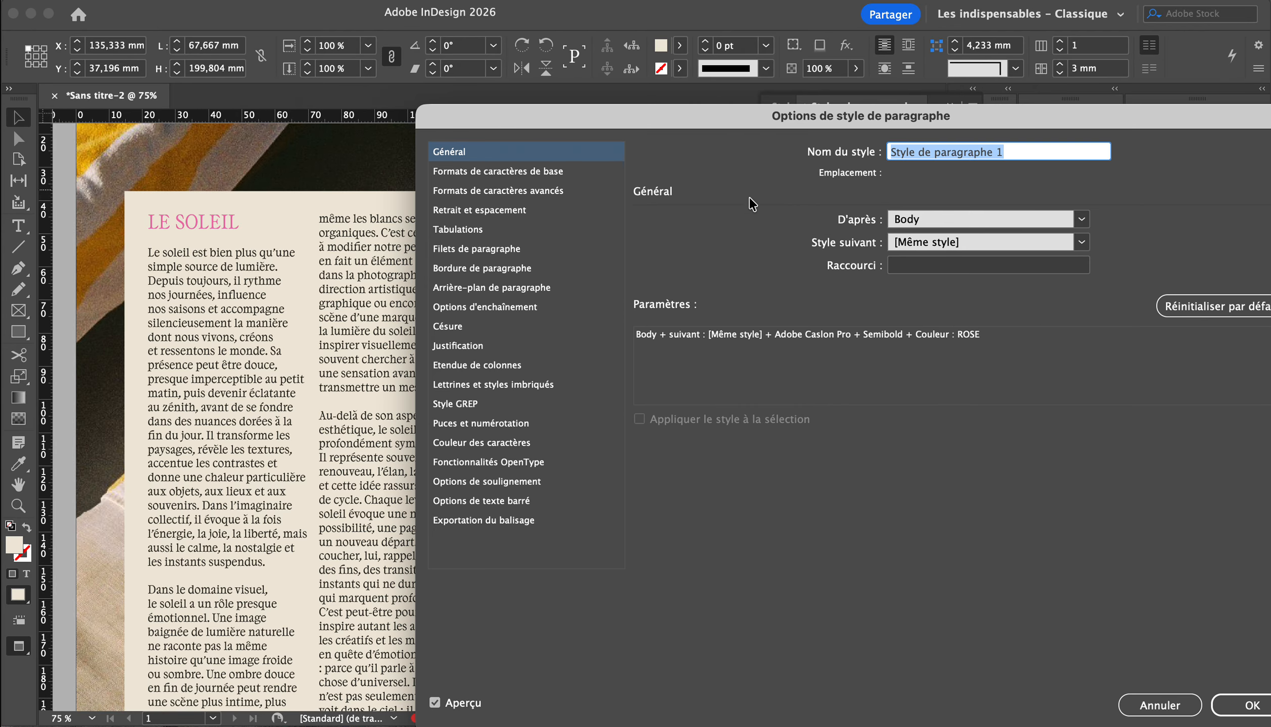
{"action": "type", "text": "Citation"}
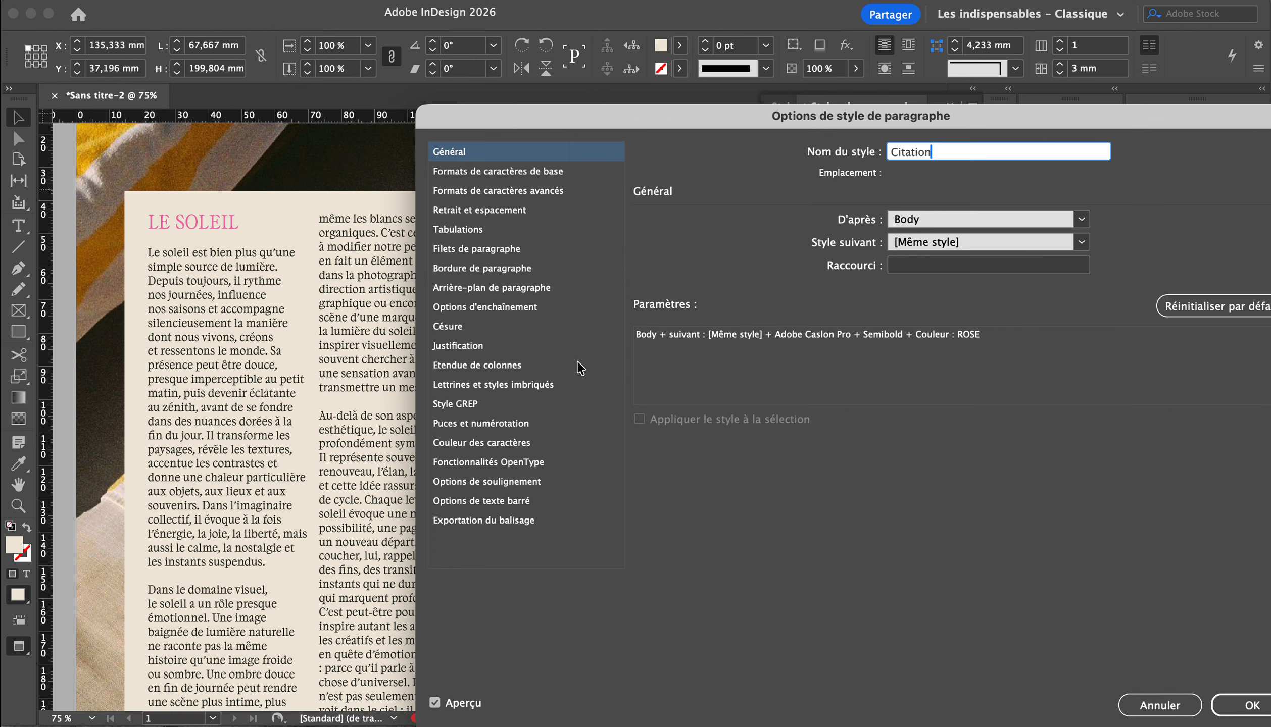
Review the Citation style's basic character formats and character colour, and save the style.
{"action": "left_click", "coordinate": [530, 173]}
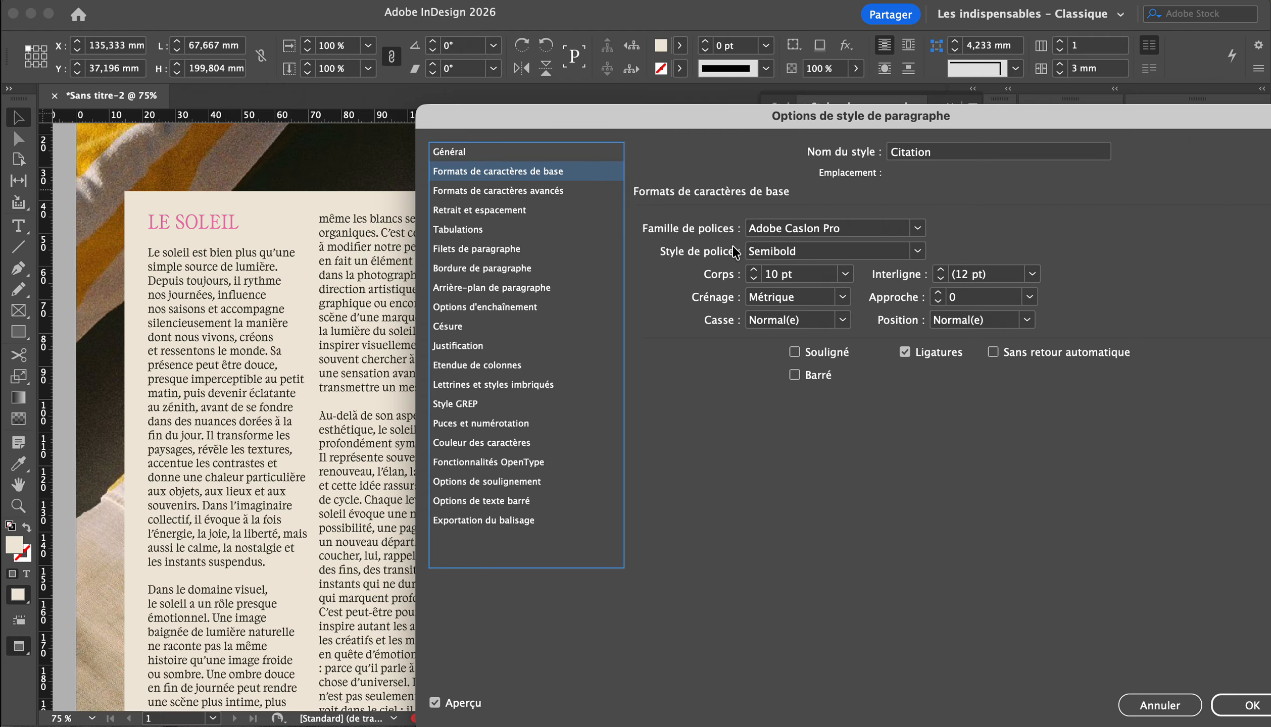
{"action": "left_click", "coordinate": [917, 251]}
{"action": "left_click", "coordinate": [778, 271]}
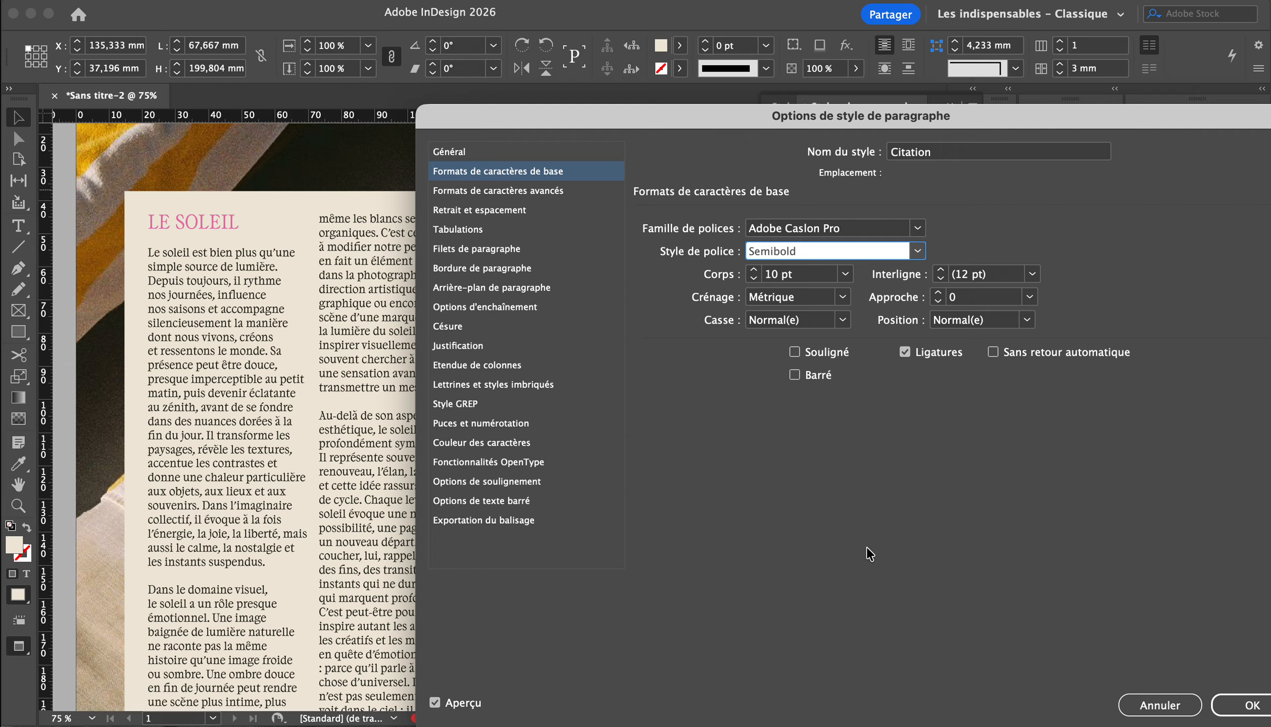
{"action": "left_click", "coordinate": [513, 447]}
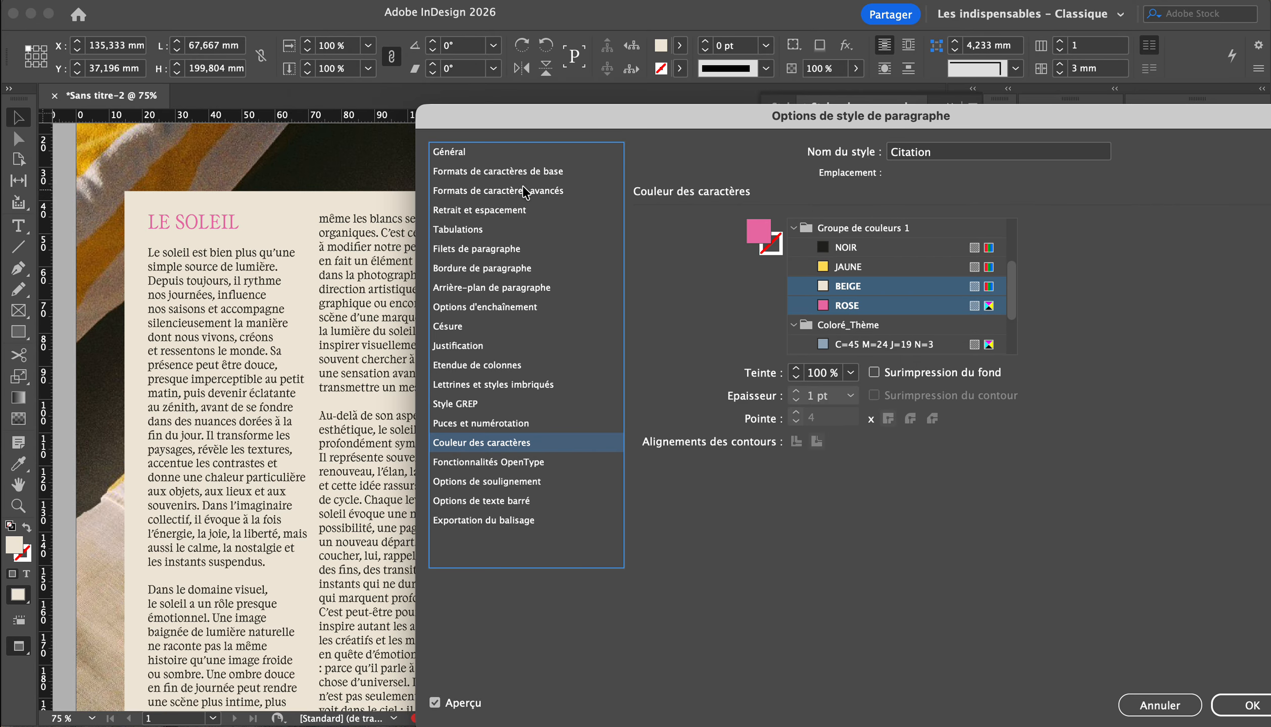
{"action": "left_click_drag", "start_coordinate": [666, 125], "coordinate": [602, 115]}
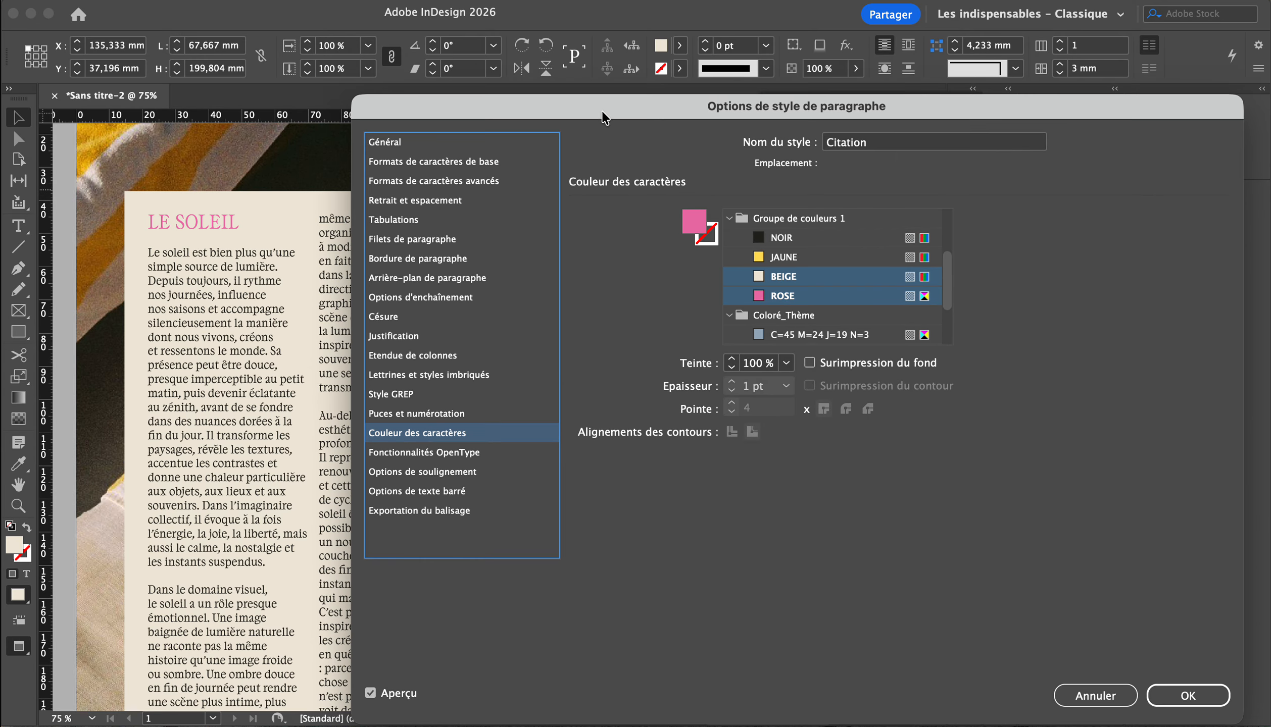
{"action": "left_click", "coordinate": [1186, 695]}
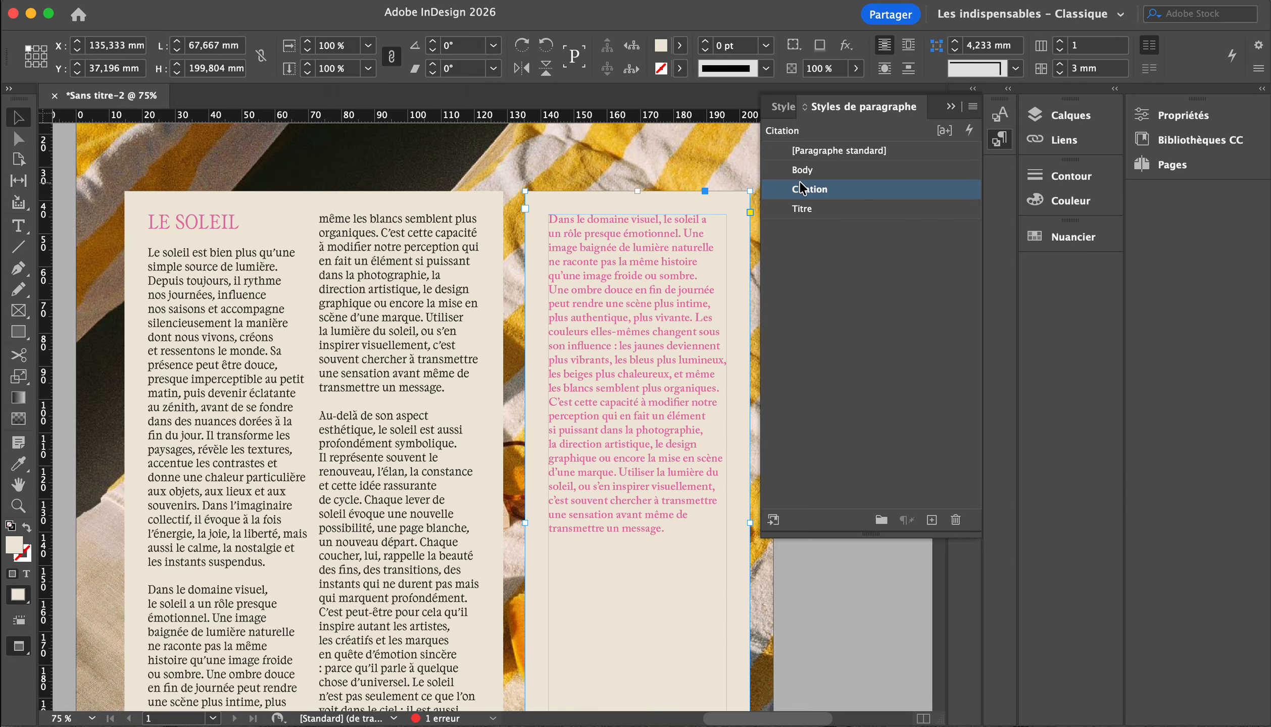
Try the Citation style on the first two paragraphs below the LE SOLEIL title, and undo it.
{"action": "double_click", "coordinate": [360, 369]}
{"action": "left_click_drag", "start_coordinate": [419, 376], "coordinate": [148, 252]}
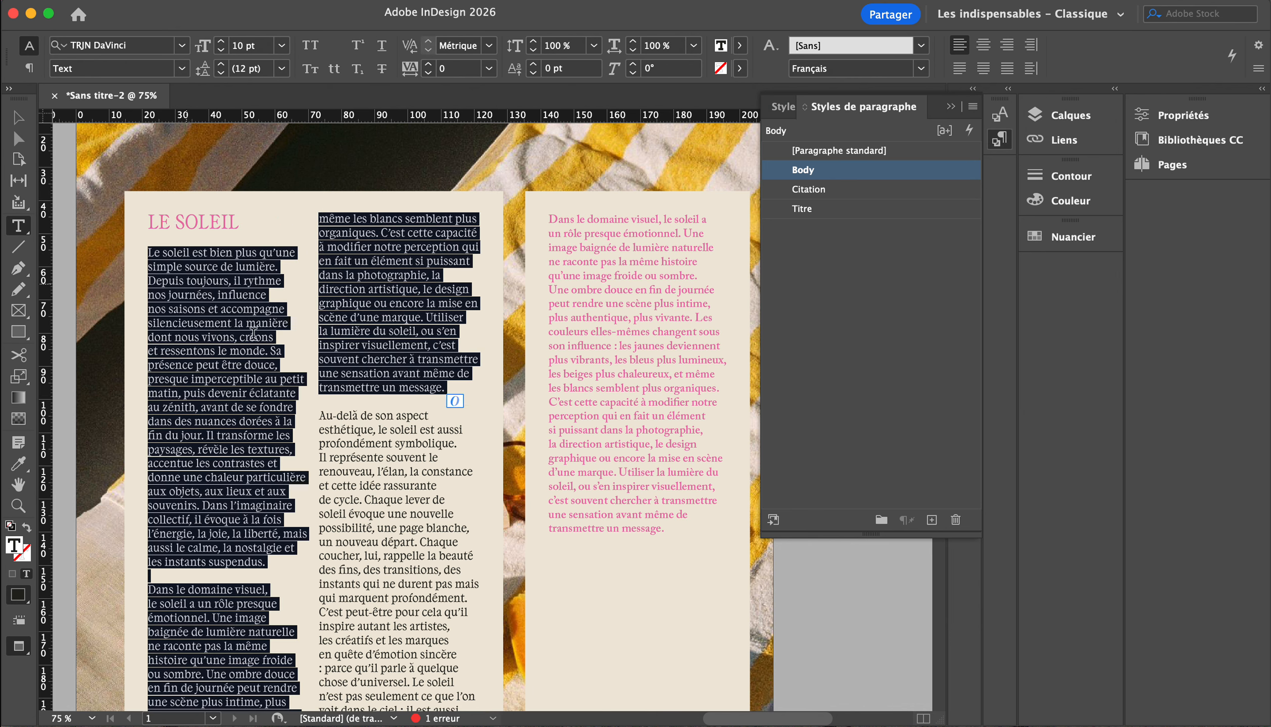
{"action": "left_click", "coordinate": [870, 195]}
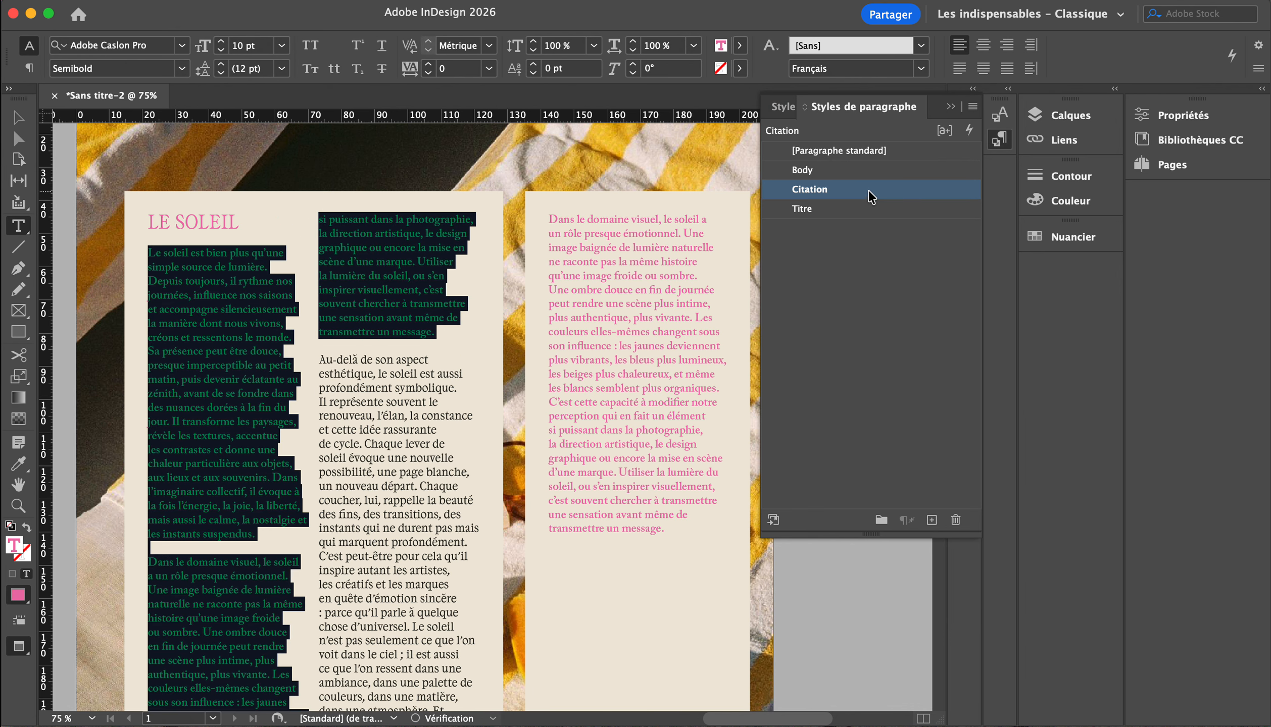
{"action": "left_click", "coordinate": [426, 275]}
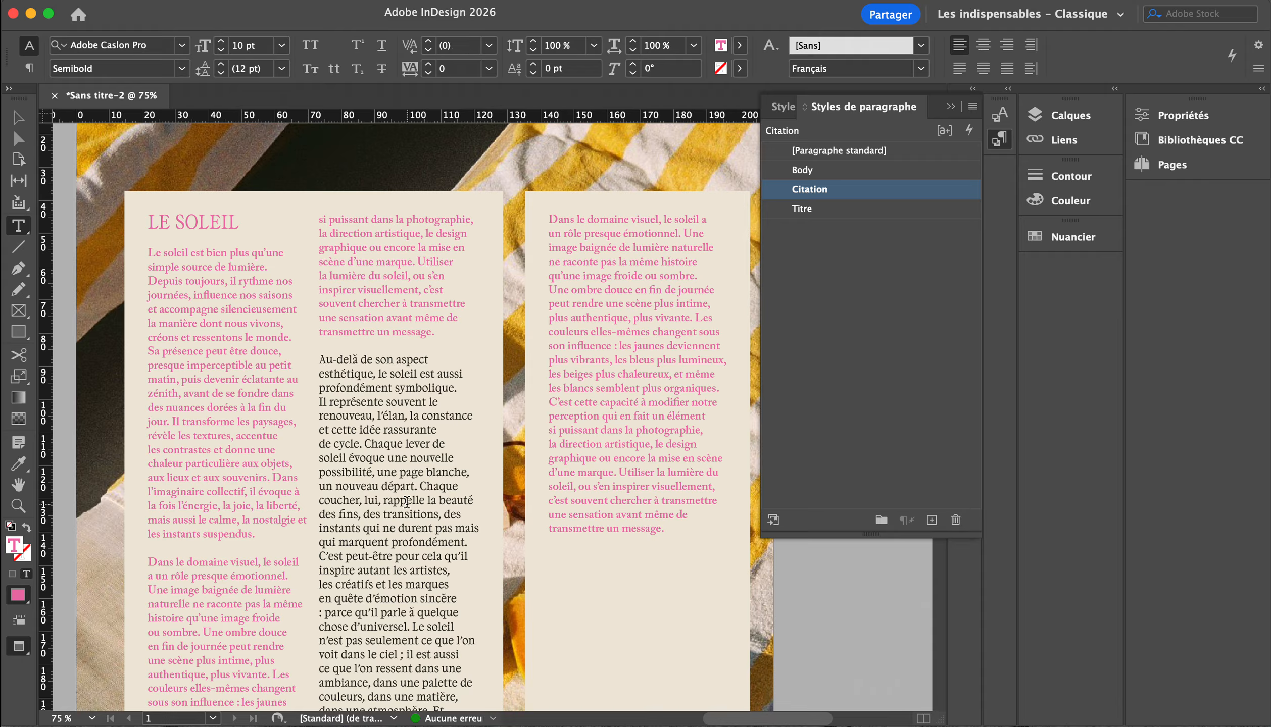
{"action": "key", "text": "super+z"}
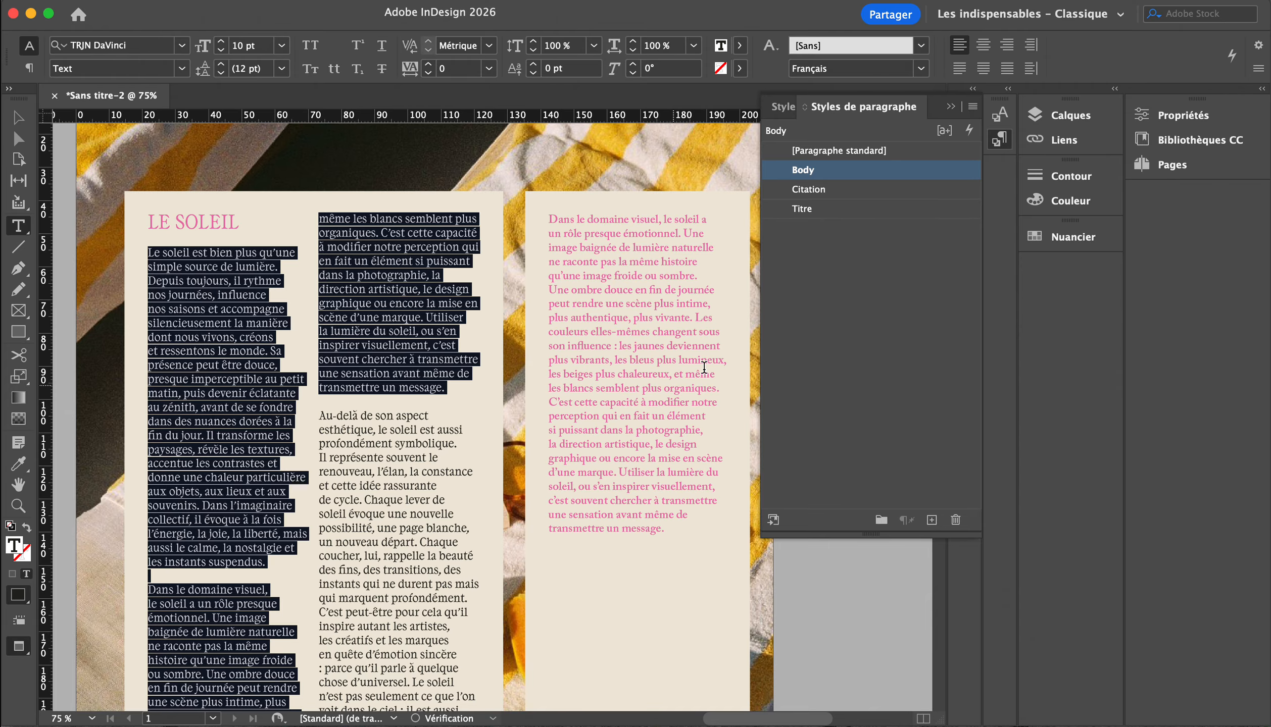
{"action": "left_click", "coordinate": [898, 334]}
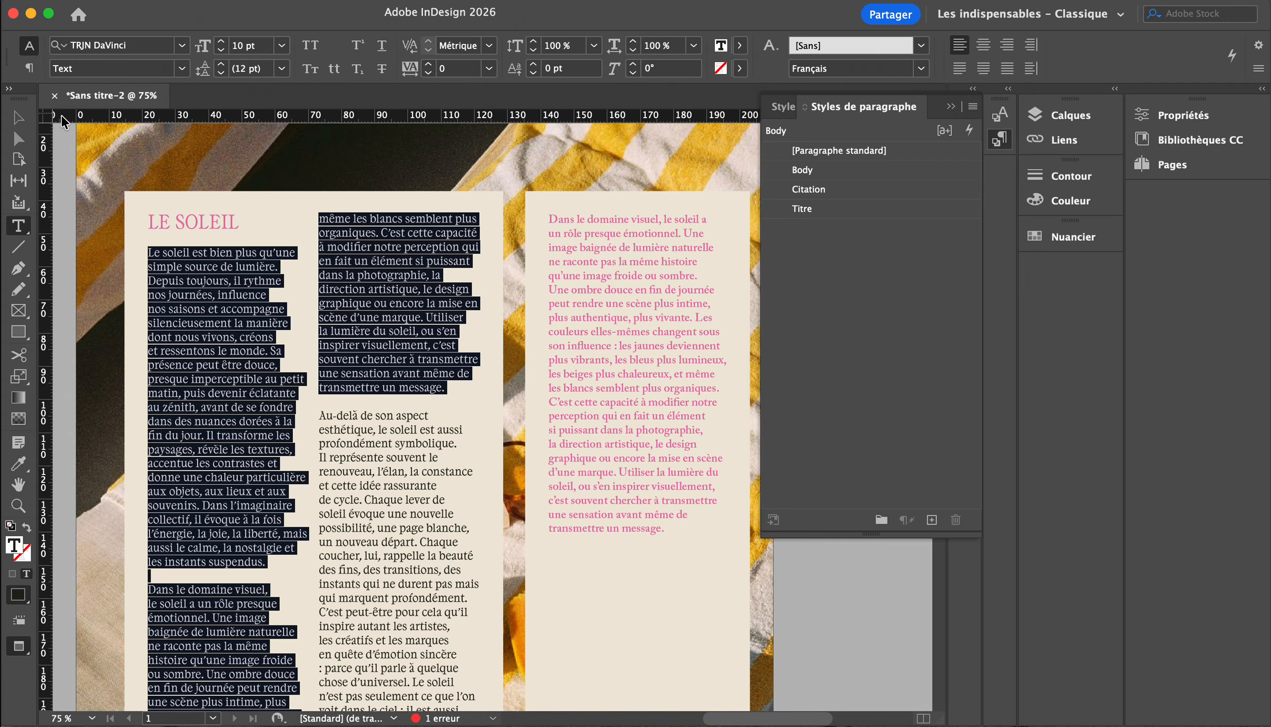
{"action": "key", "text": "Escape"}
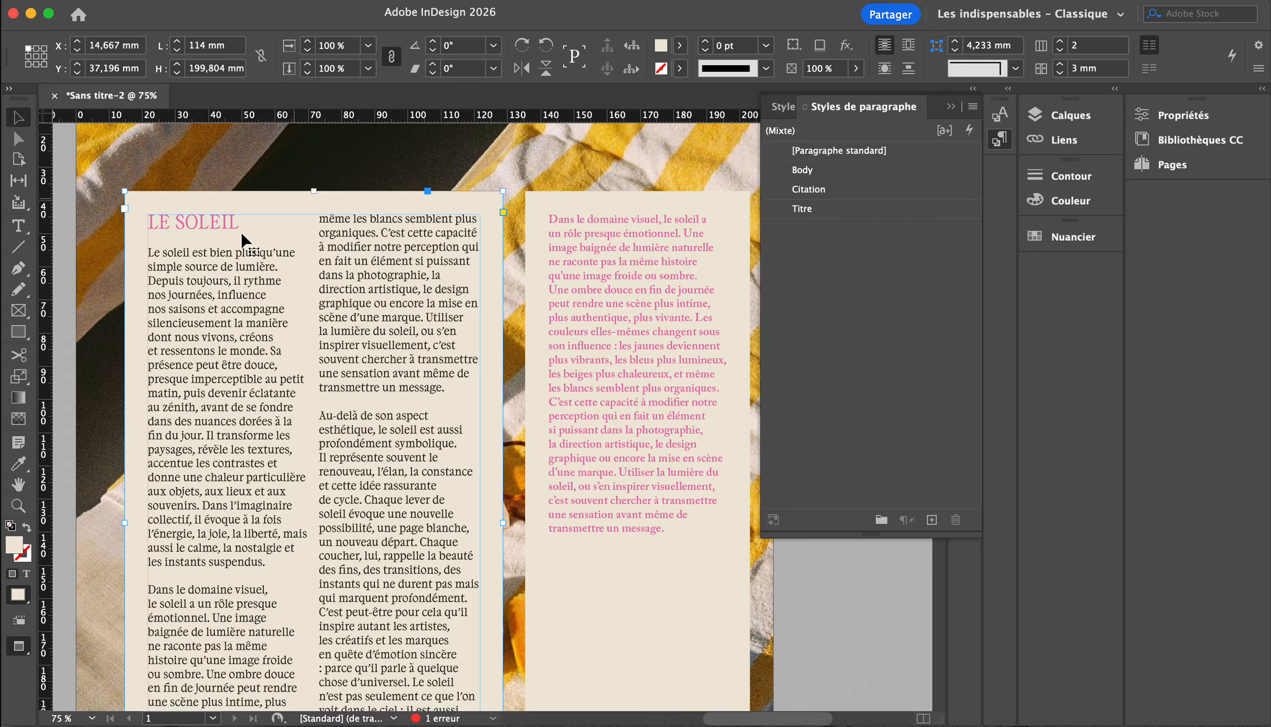
Underline the words "direction artistique" in the second column of the main article.
{"action": "double_click", "coordinate": [359, 291]}
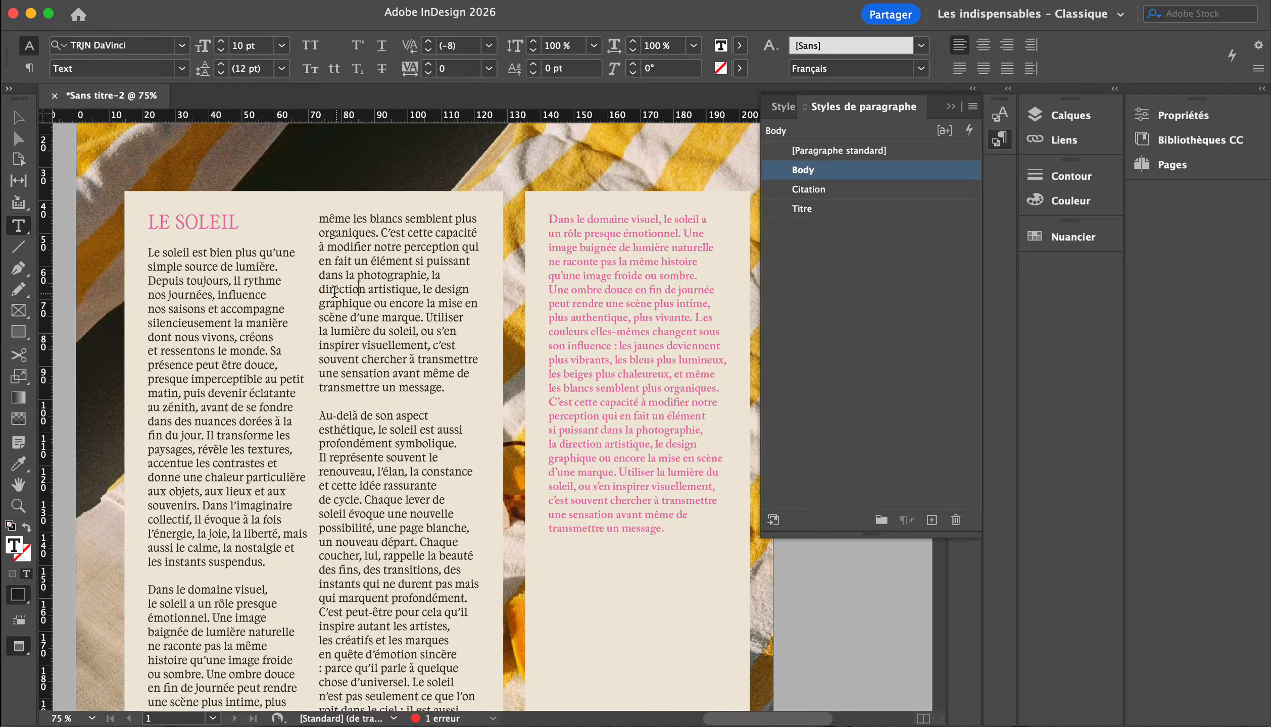
{"action": "left_click_drag", "start_coordinate": [320, 288], "coordinate": [417, 289]}
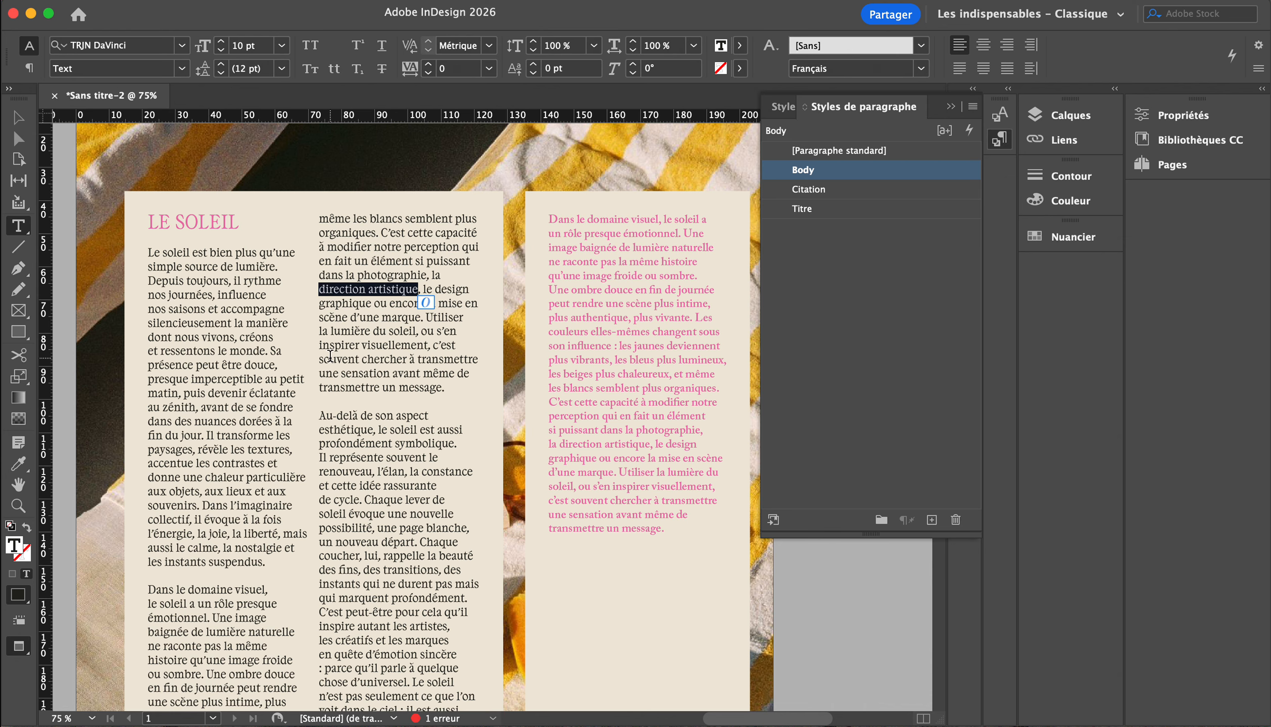
{"action": "left_click", "coordinate": [380, 49]}
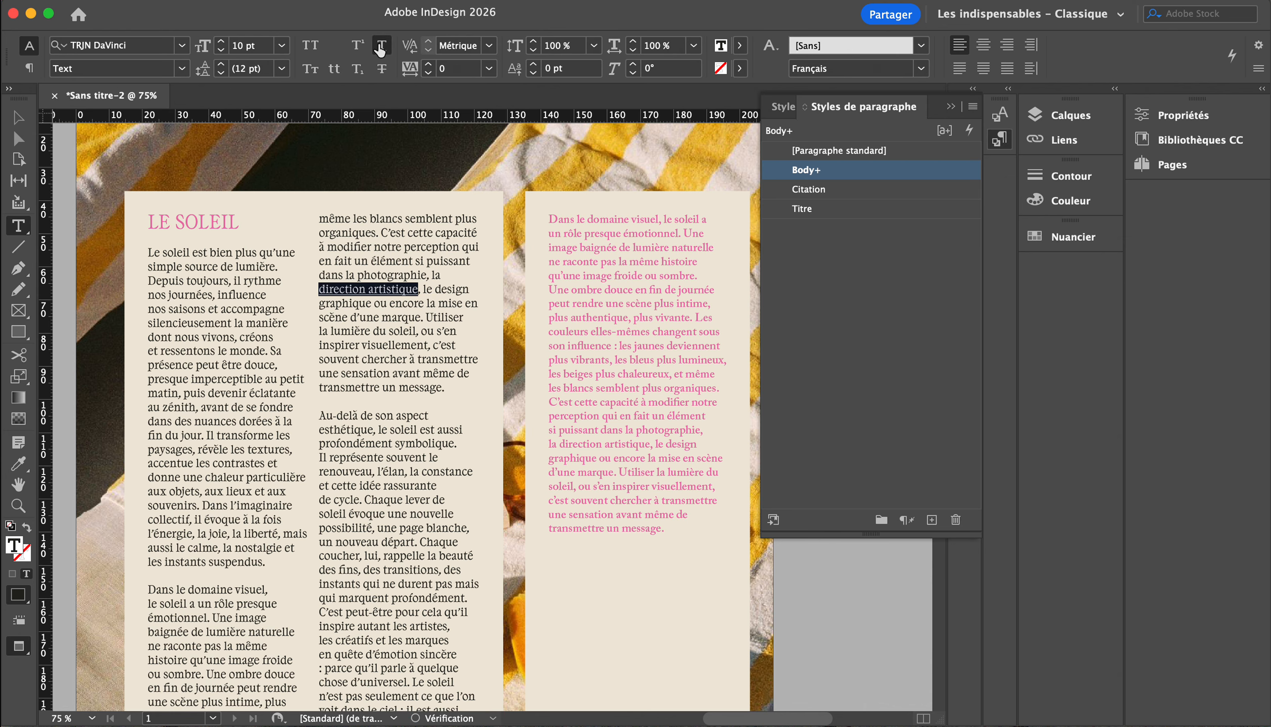
Set the underlined words "direction artistique" in the main article's second column in Futura Bold.
{"action": "left_click", "coordinate": [181, 68]}
{"action": "left_click", "coordinate": [184, 69]}
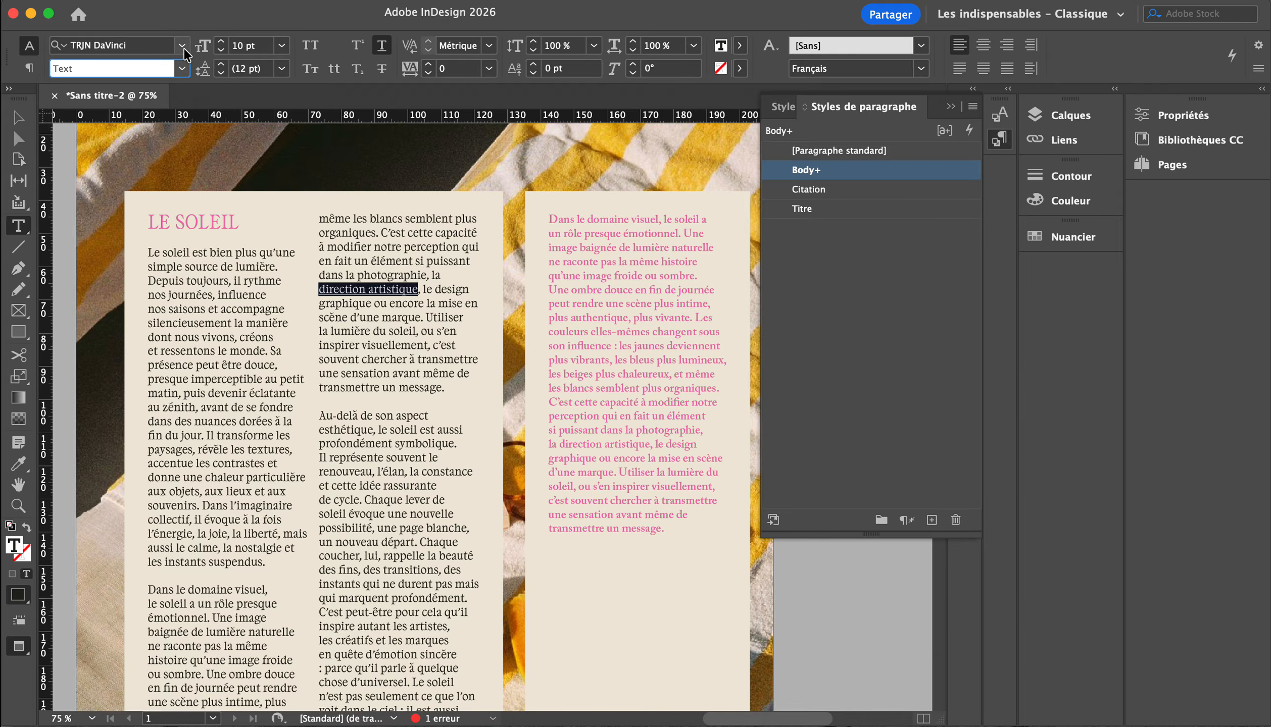
{"action": "left_click", "coordinate": [181, 45]}
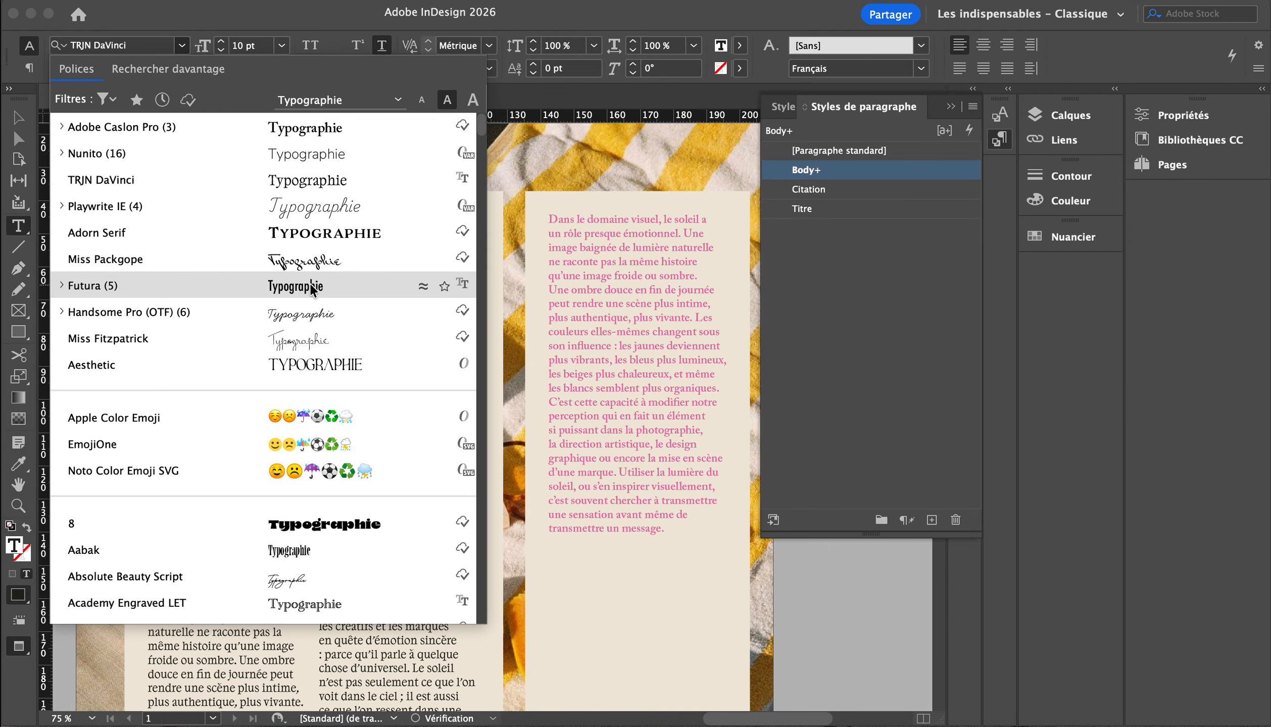
{"action": "left_click", "coordinate": [289, 286]}
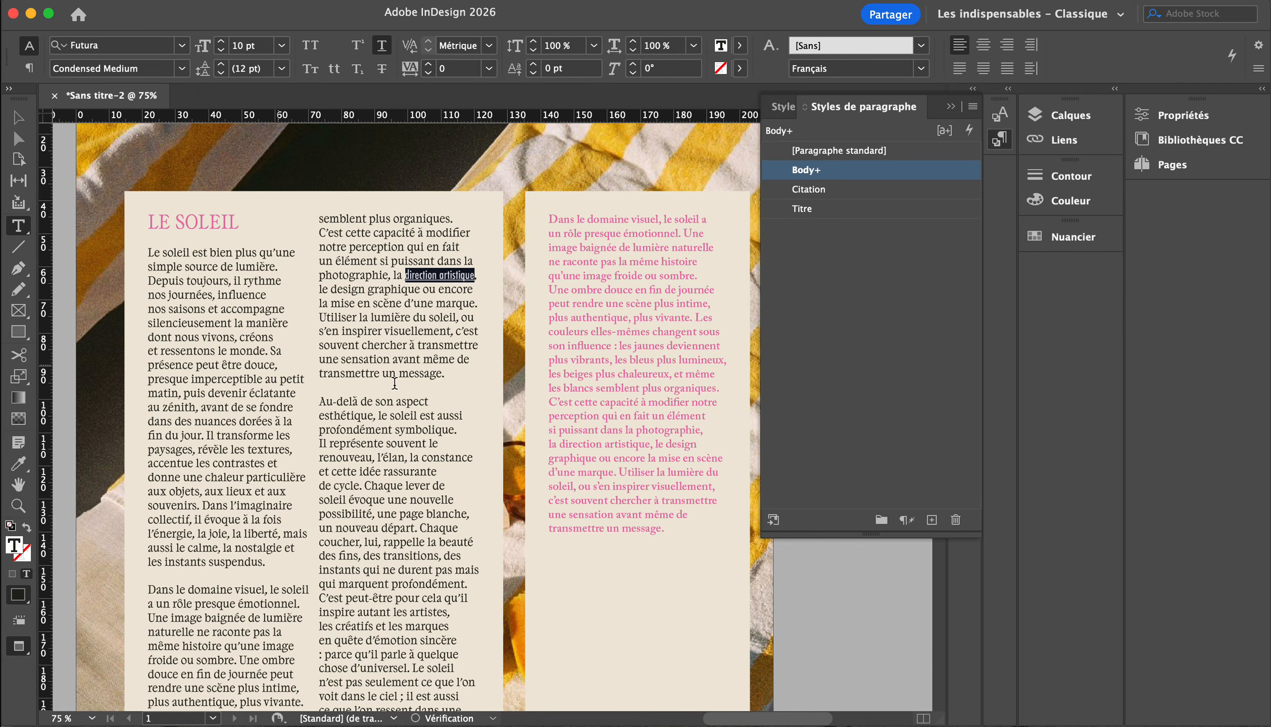
{"action": "left_click", "coordinate": [182, 68]}
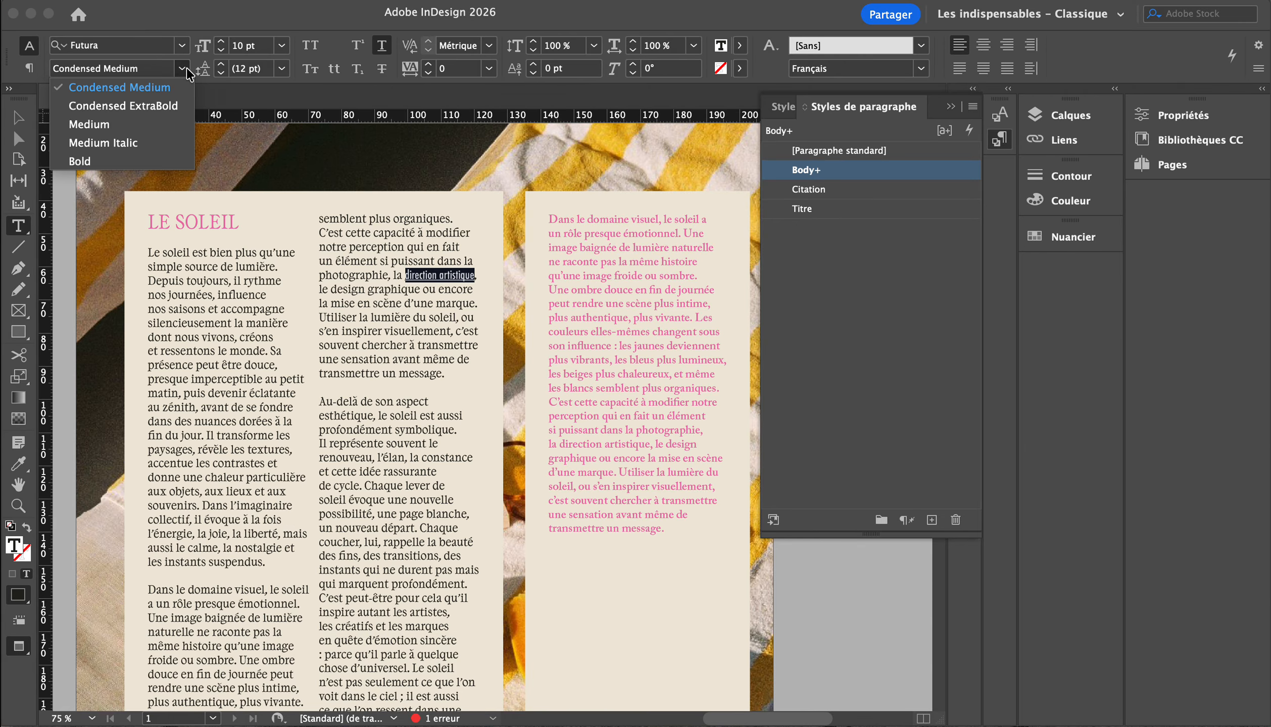
{"action": "left_click", "coordinate": [102, 162]}
{"action": "left_click", "coordinate": [445, 299]}
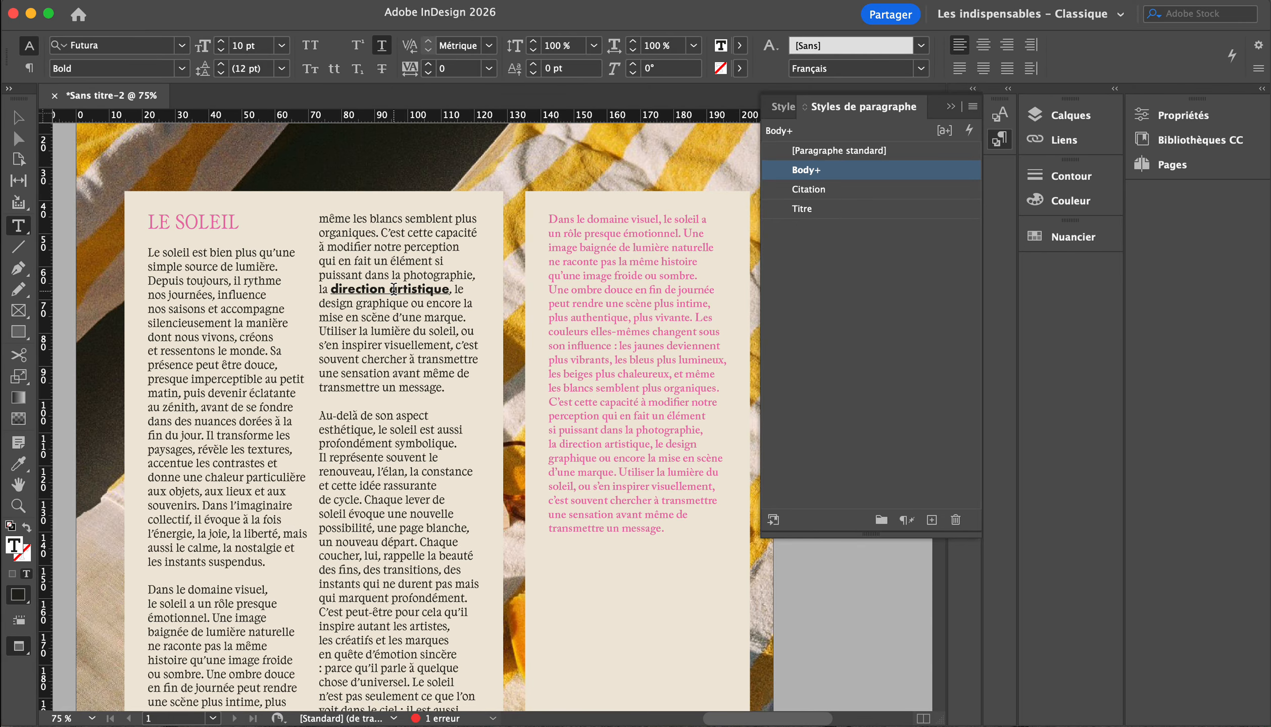
Create a character style from the formatting of "direction artistique", name it Mot en gras, and save it after reviewing its basic and advanced formats.
{"action": "left_click_drag", "start_coordinate": [449, 287], "coordinate": [331, 289]}
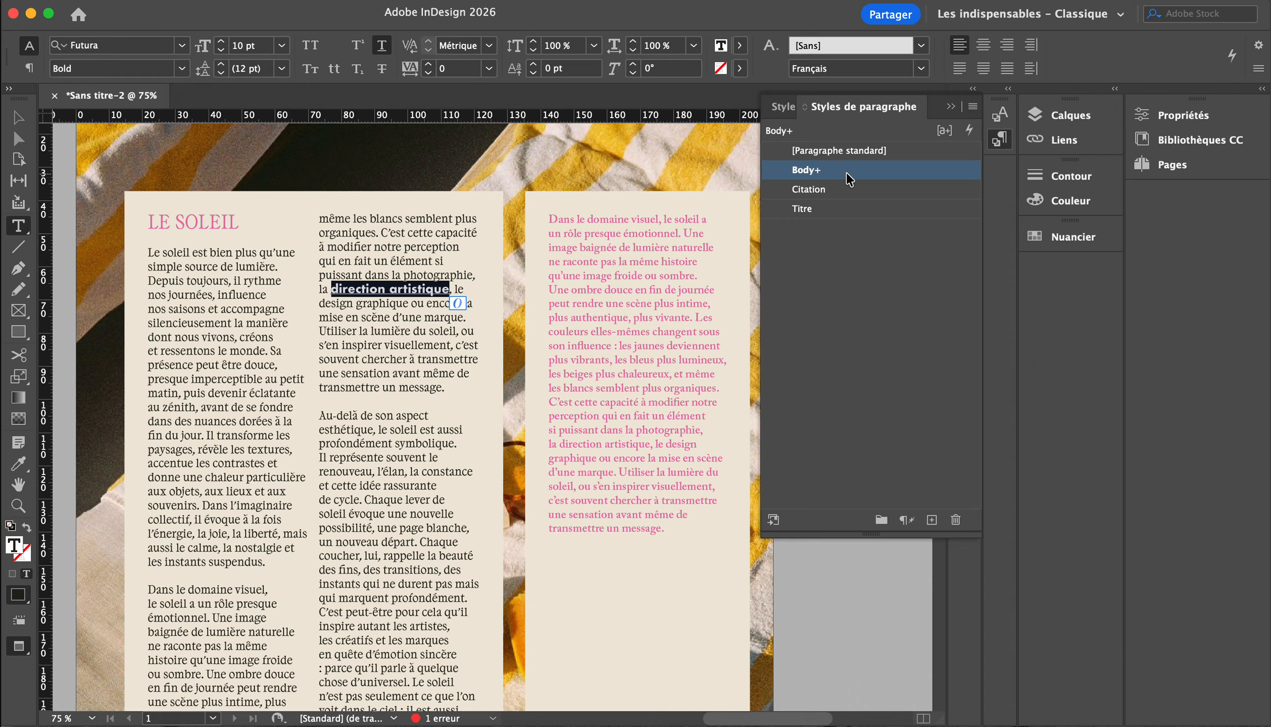
{"action": "left_click", "coordinate": [782, 107]}
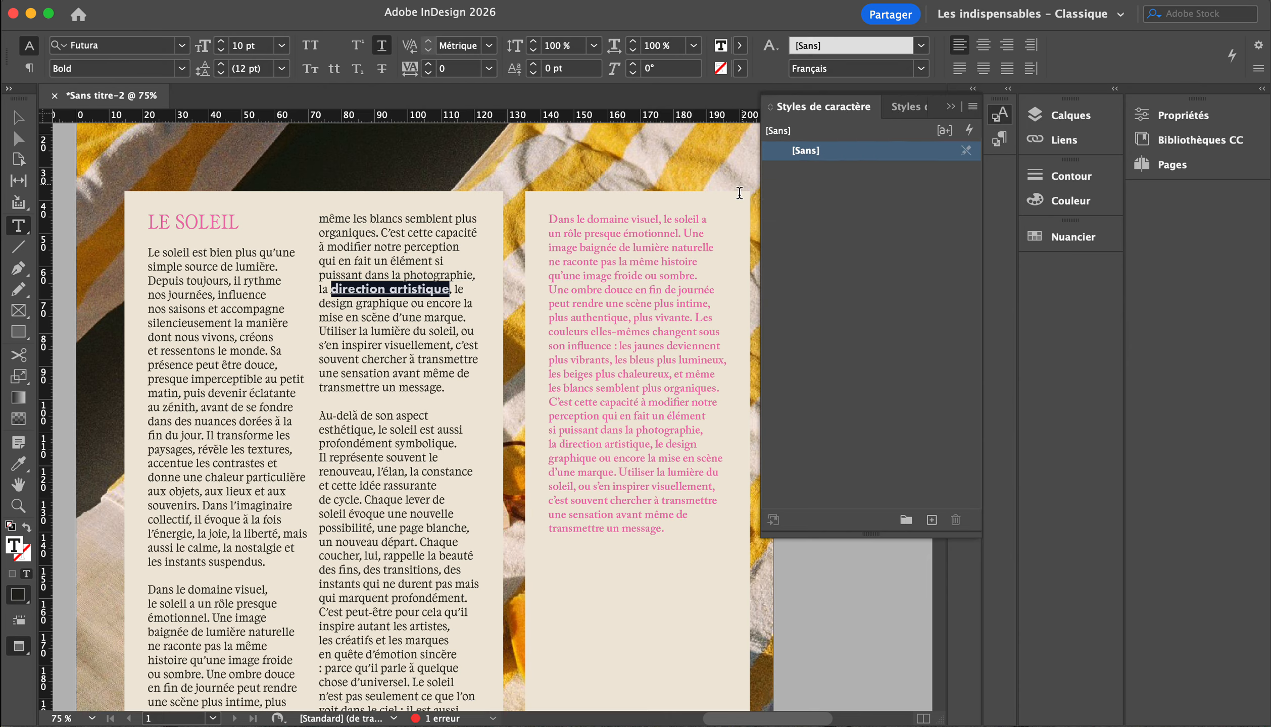
{"action": "left_click", "coordinate": [932, 521]}
{"action": "double_click", "coordinate": [900, 170]}
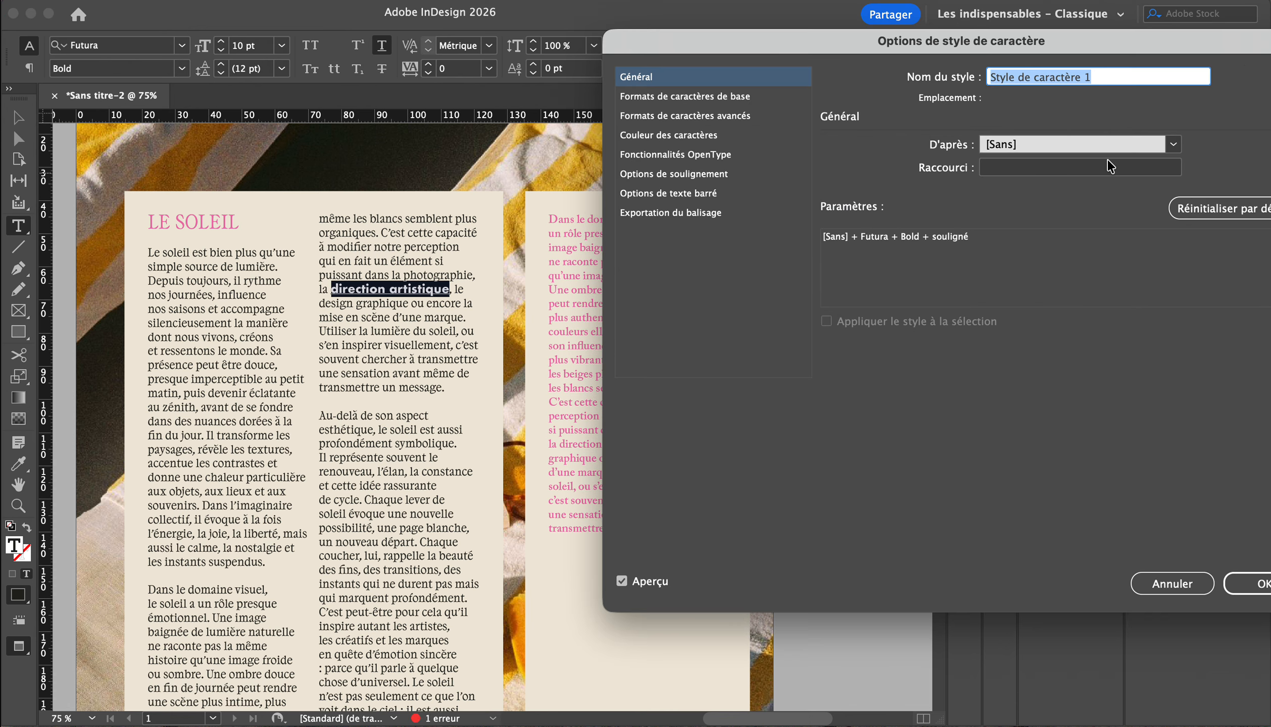
{"action": "type", "text": "Mot en gras"}
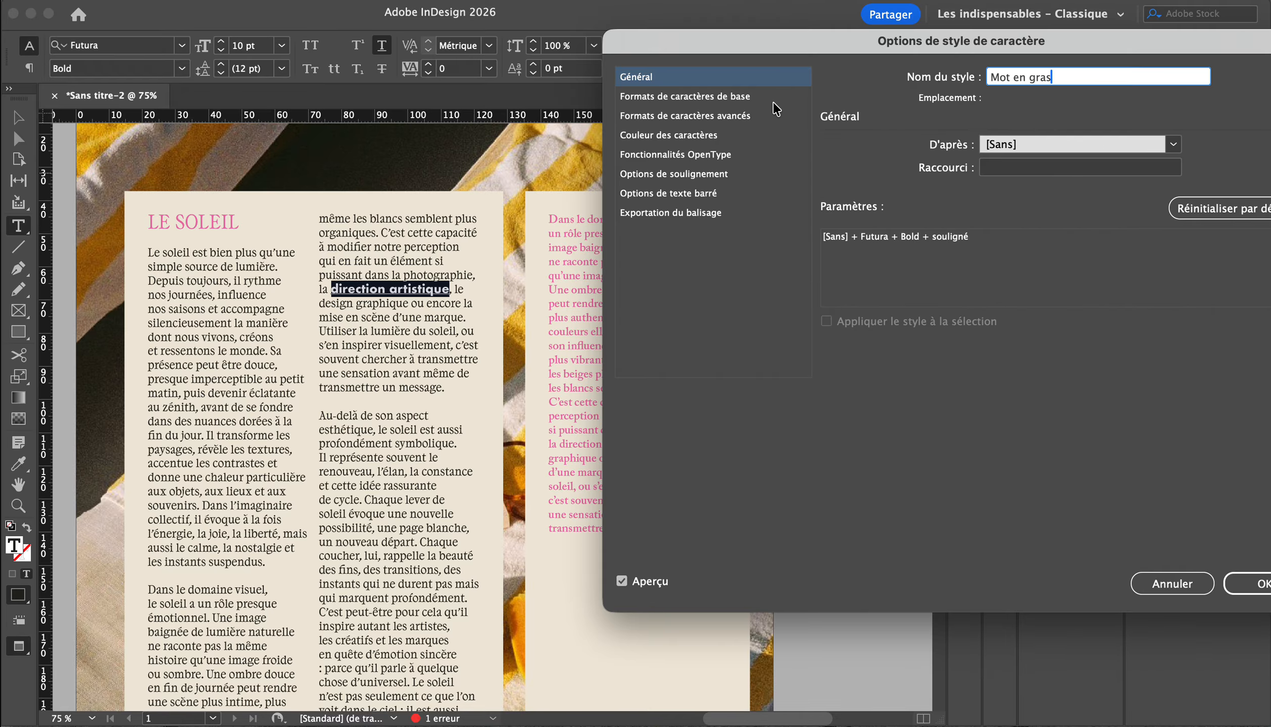
{"action": "left_click", "coordinate": [746, 98]}
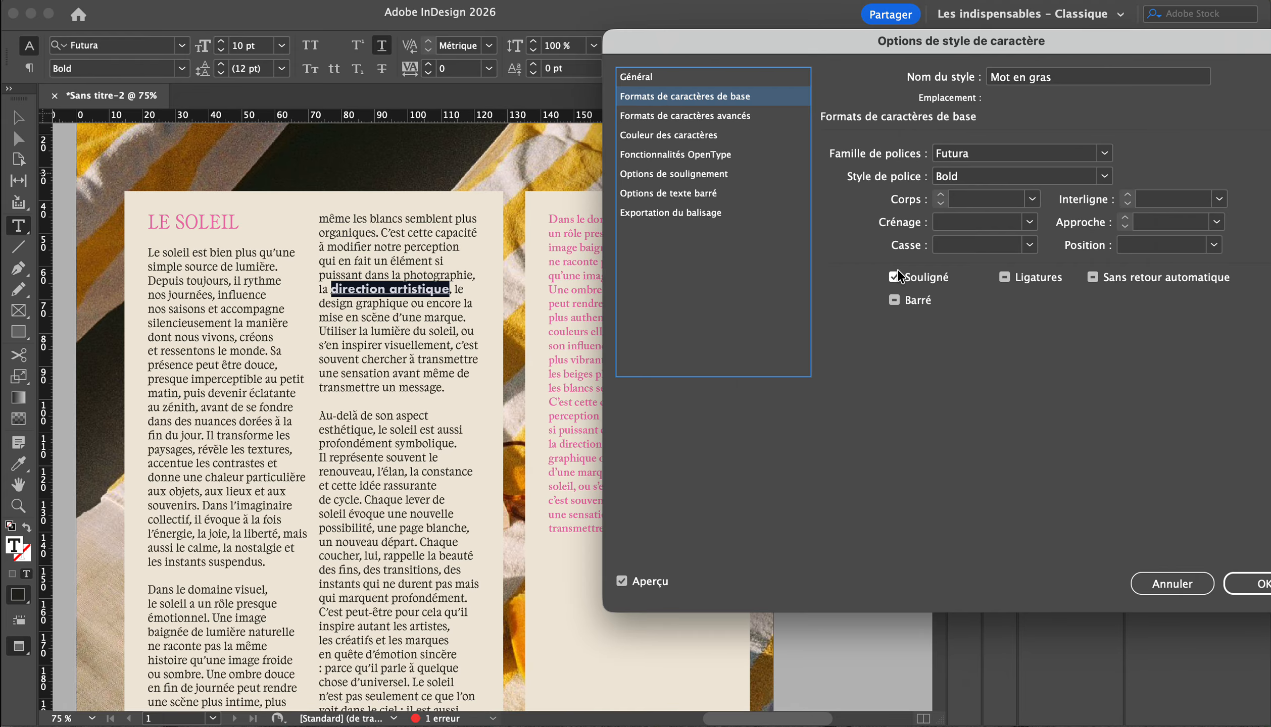
{"action": "left_click", "coordinate": [756, 117]}
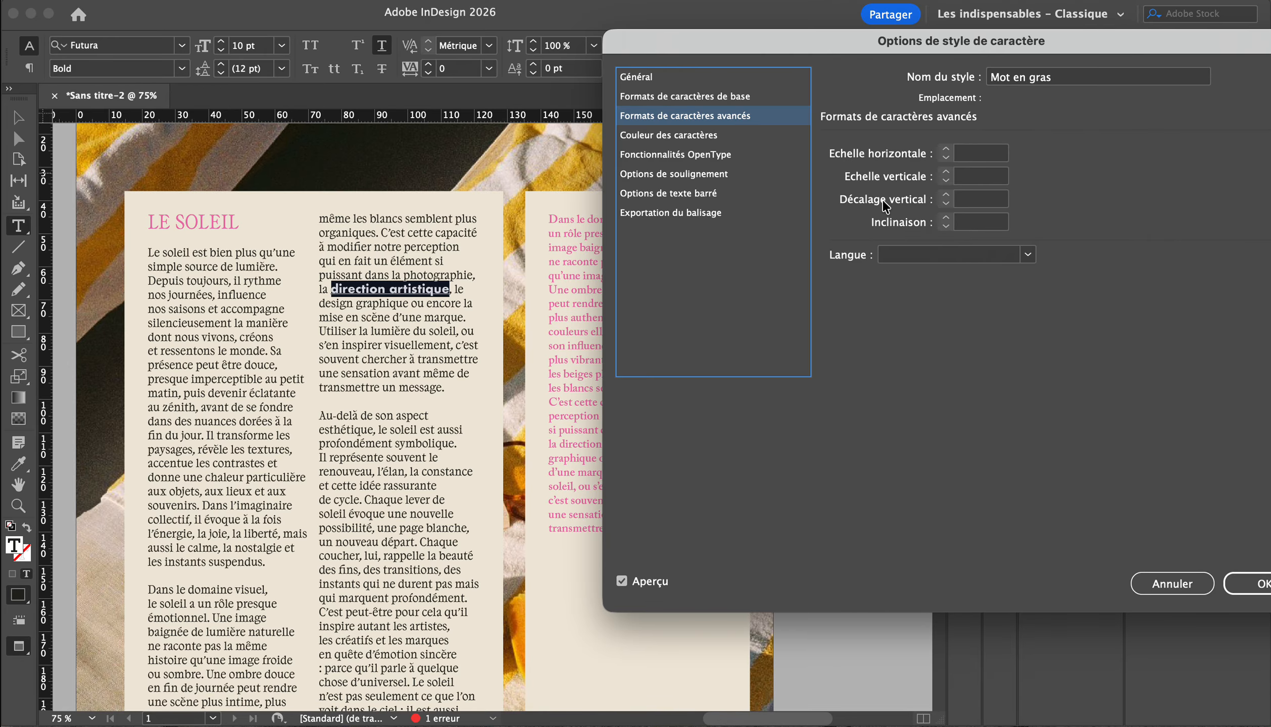
{"action": "left_click", "coordinate": [1257, 583]}
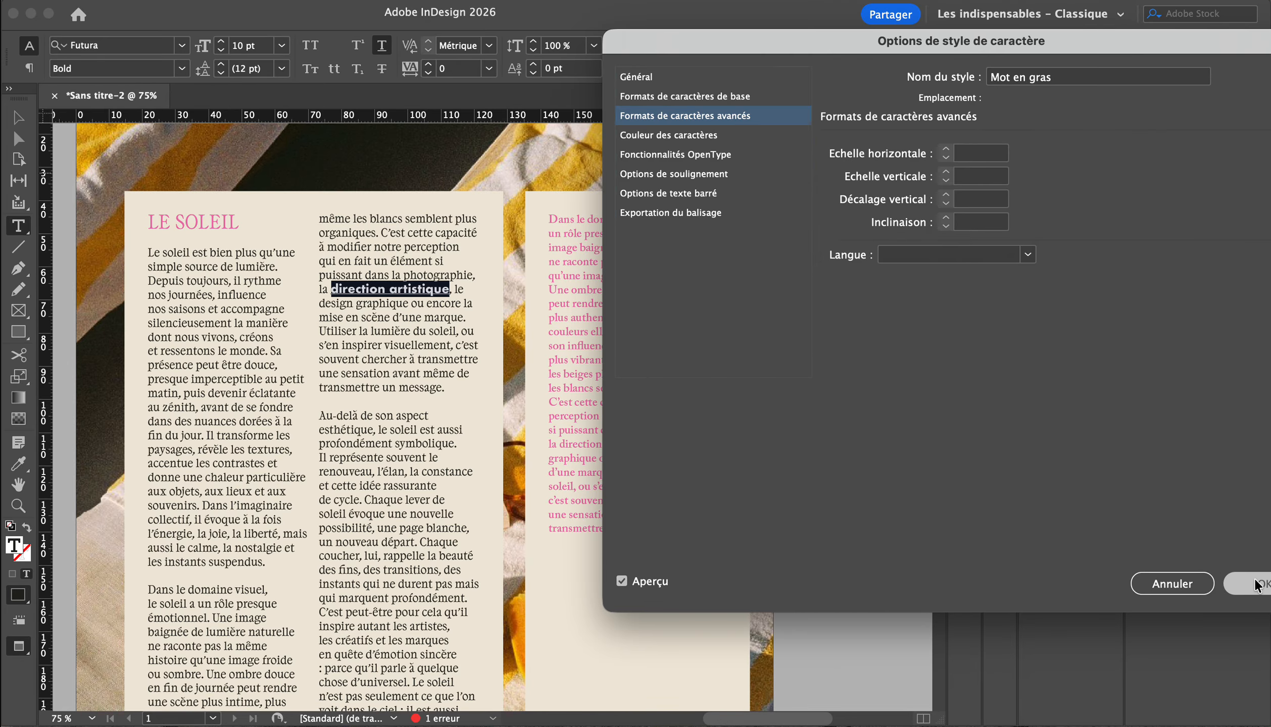
{"action": "left_click", "coordinate": [424, 331]}
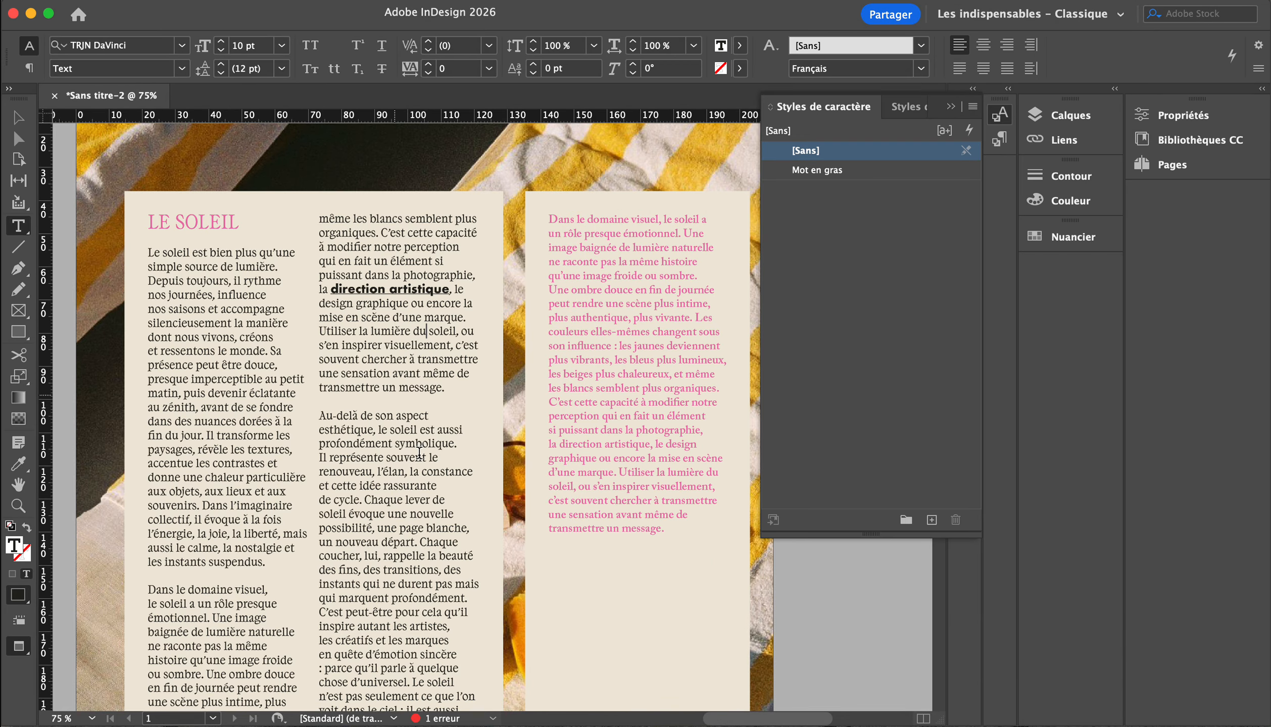
Apply the Mot en gras character style to the word "authentique" in the pink text frame.
{"action": "double_click", "coordinate": [576, 317]}
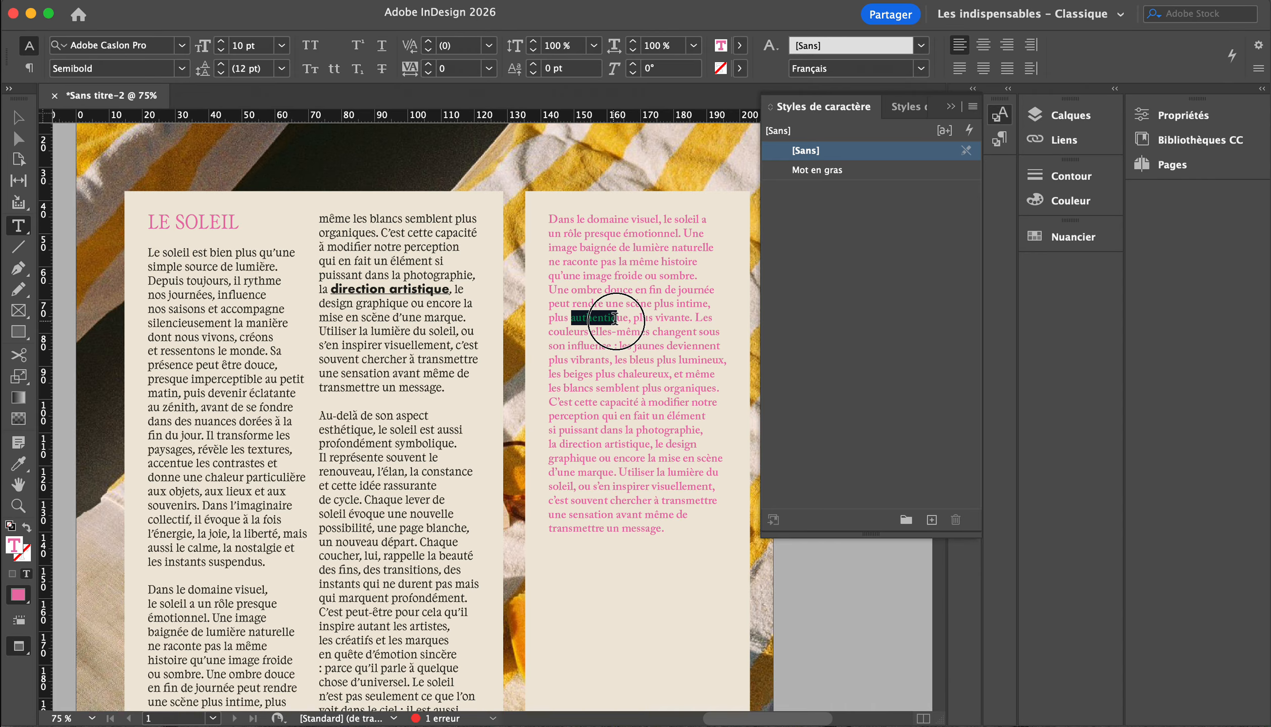
{"action": "left_click", "coordinate": [853, 171]}
{"action": "left_click", "coordinate": [580, 540]}
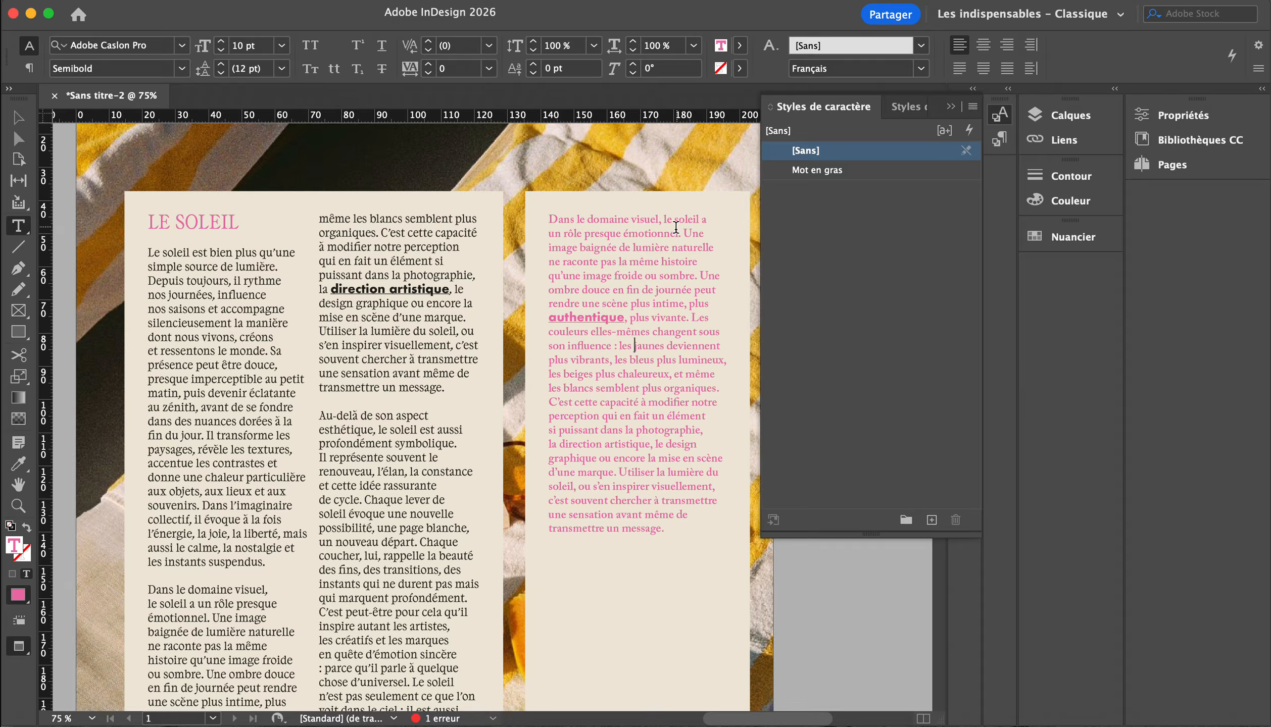
{"action": "left_click", "coordinate": [625, 318]}
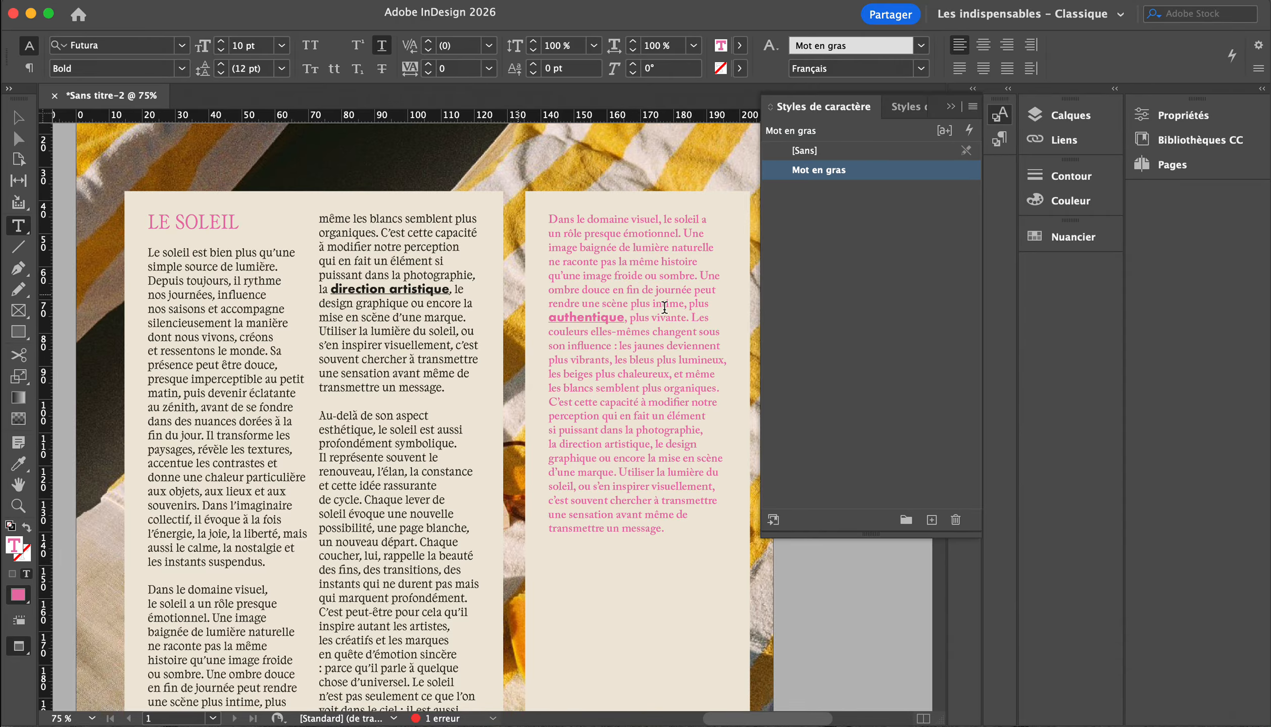
Change the Mot en gras style's character colour to the swatch C=26 M=78 J=94 N=21 and save the style.
{"action": "double_click", "coordinate": [887, 172]}
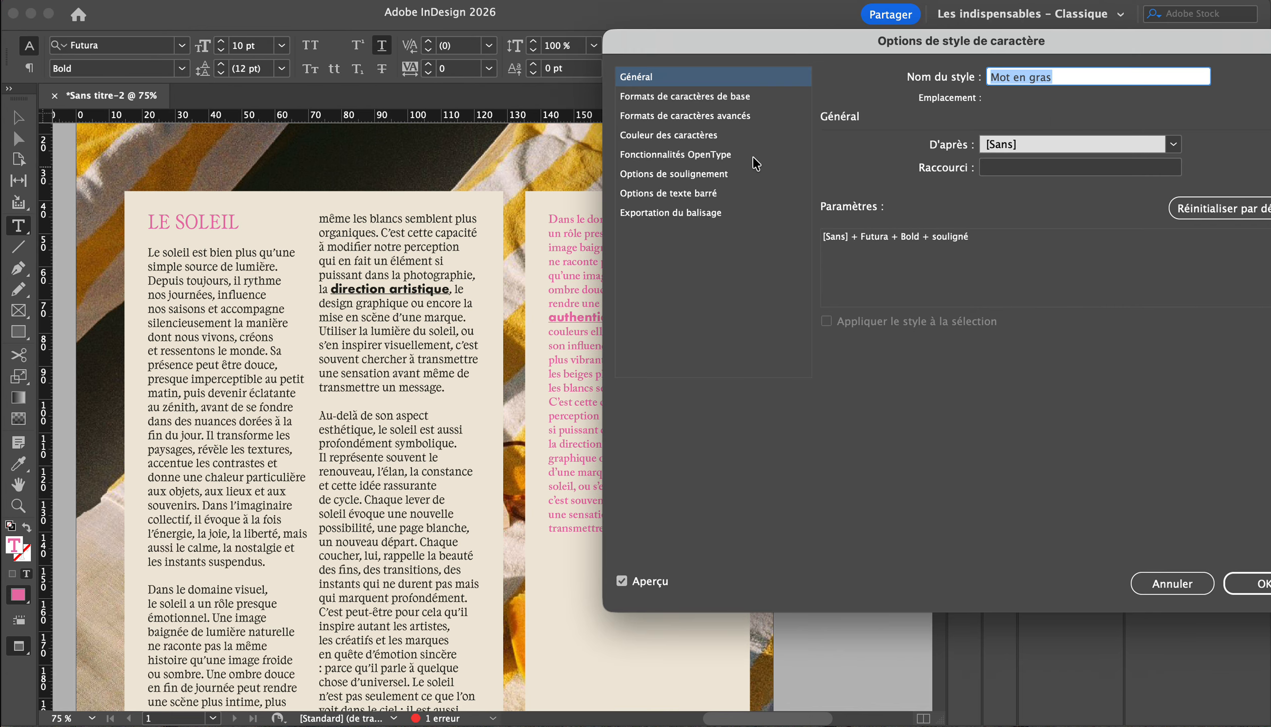
{"action": "left_click", "coordinate": [669, 135]}
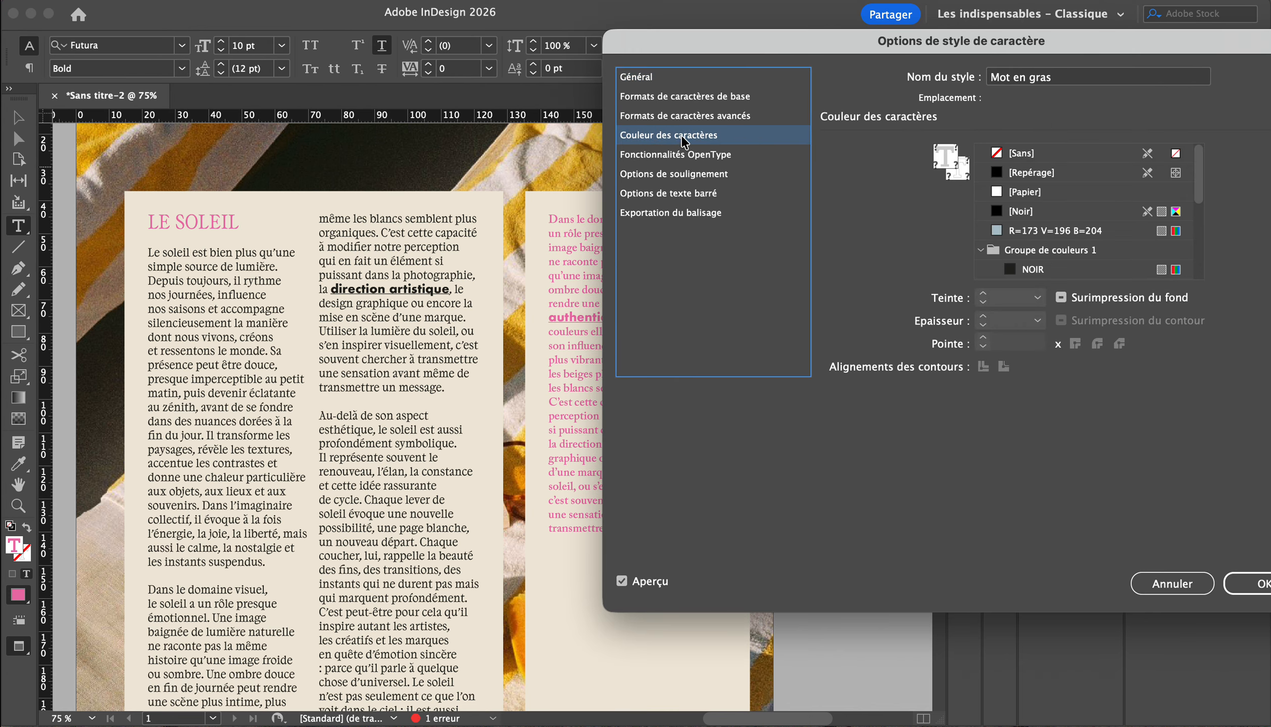
{"action": "scroll", "coordinate": [1078, 255], "scroll_direction": "down", "scroll_amount": 5}
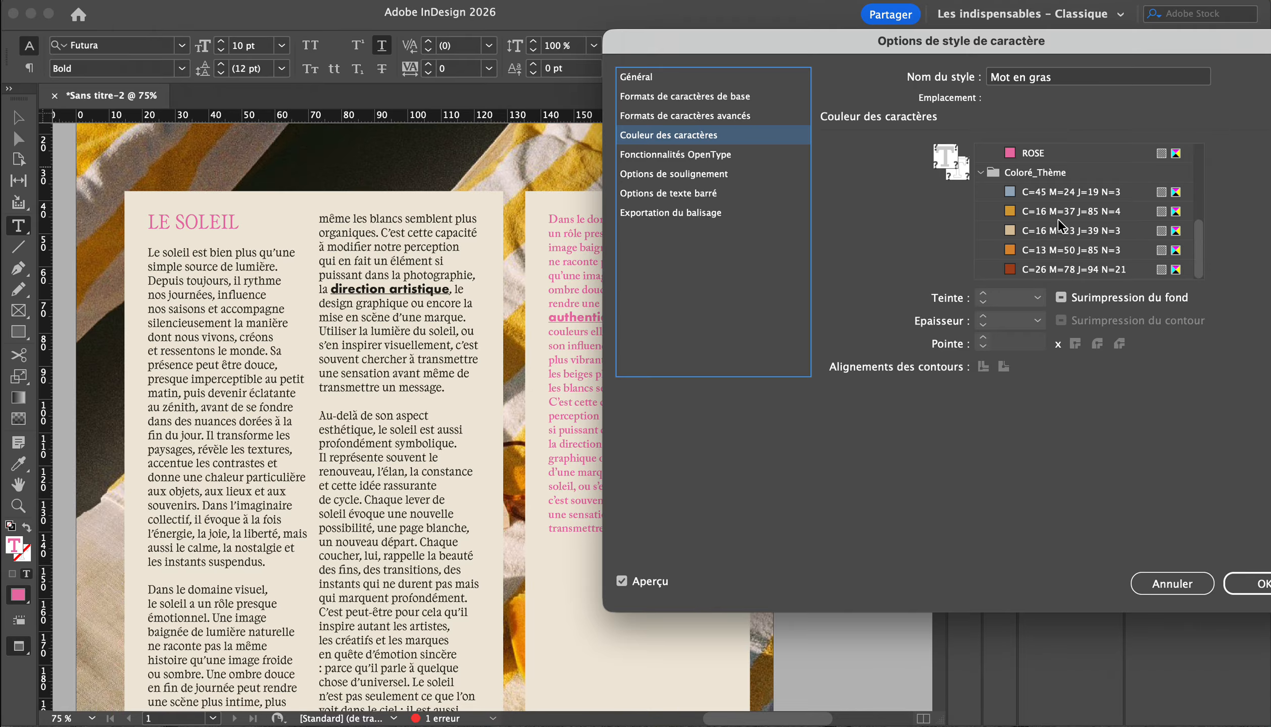
{"action": "left_click", "coordinate": [1039, 269]}
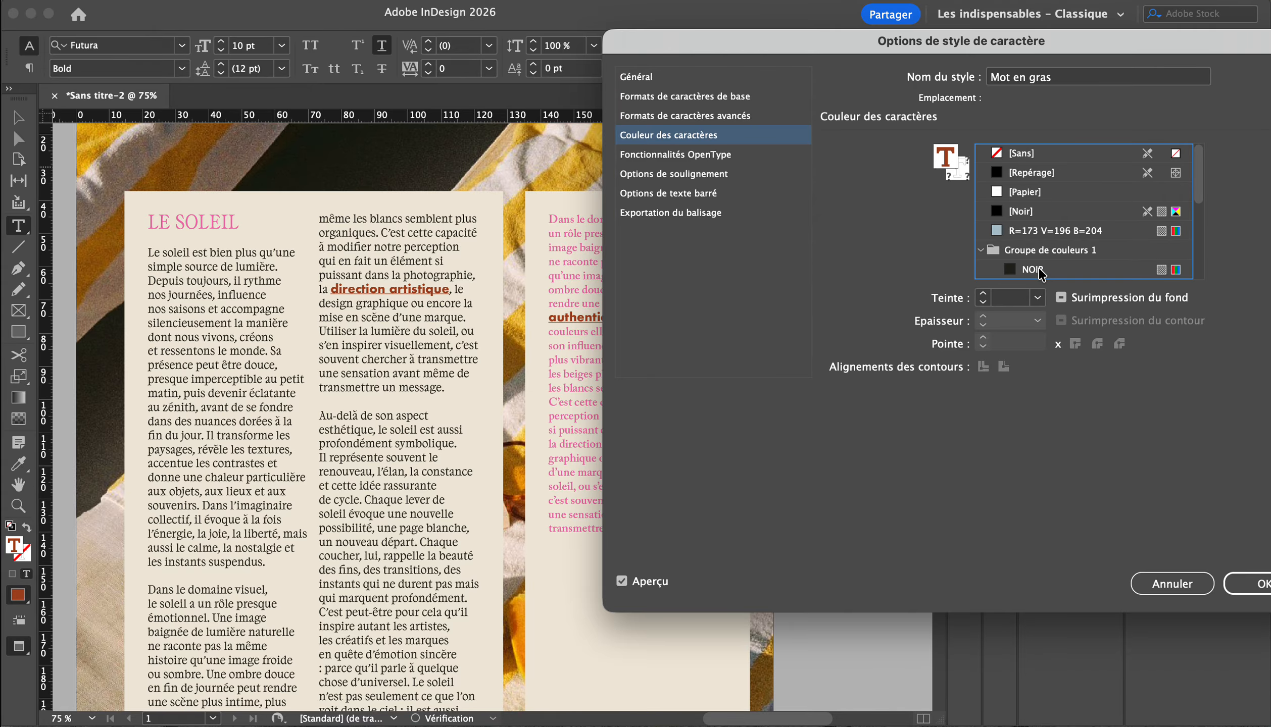
{"action": "left_click", "coordinate": [1237, 586]}
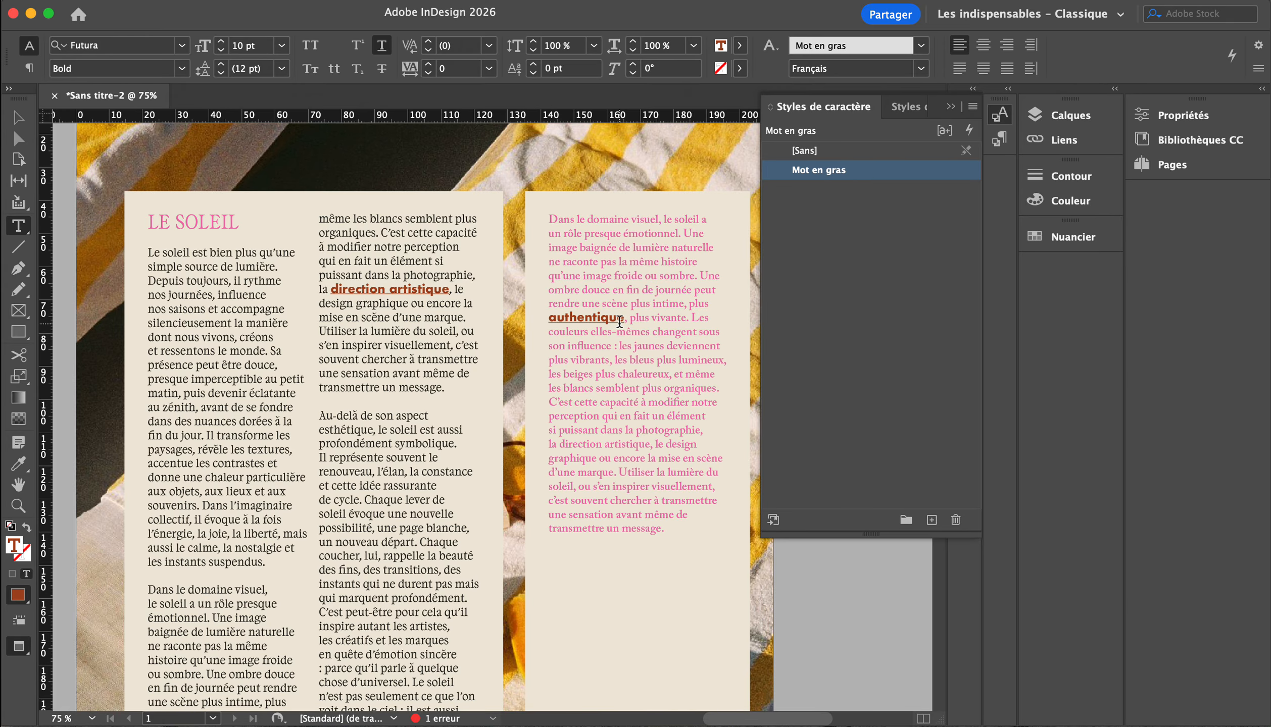
{"action": "left_click", "coordinate": [585, 432]}
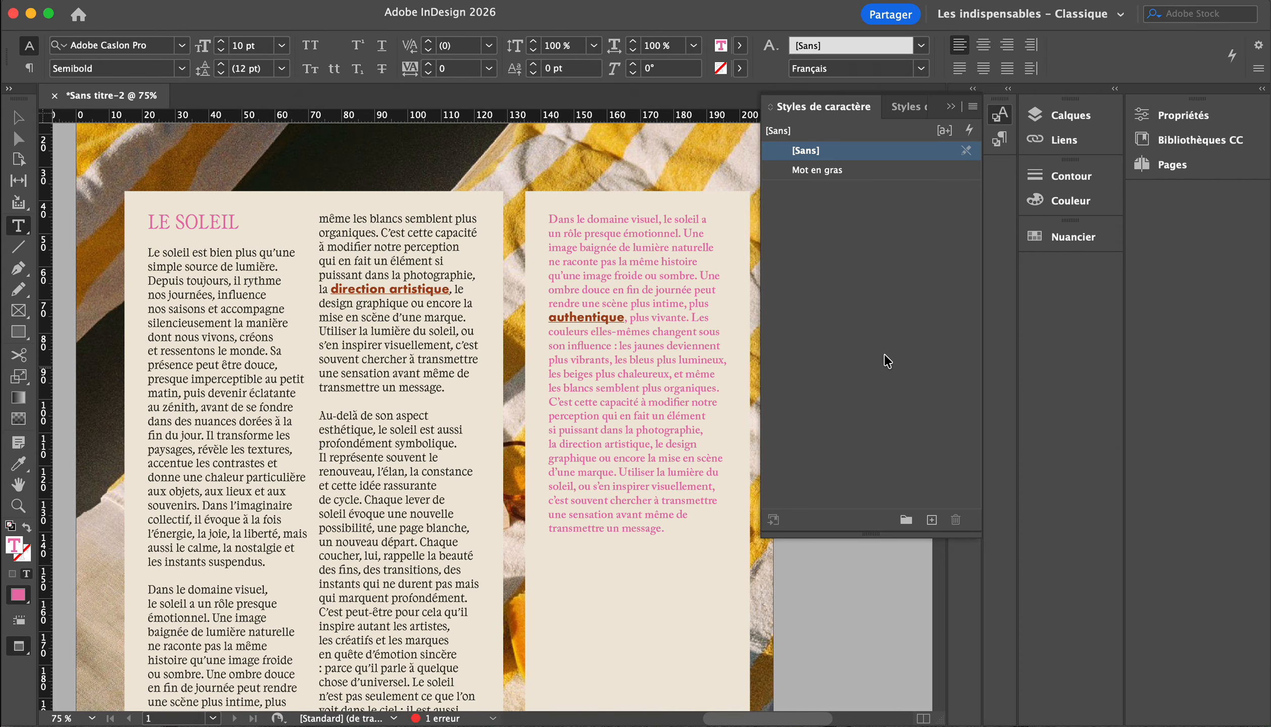
{"action": "left_click", "coordinate": [917, 339]}
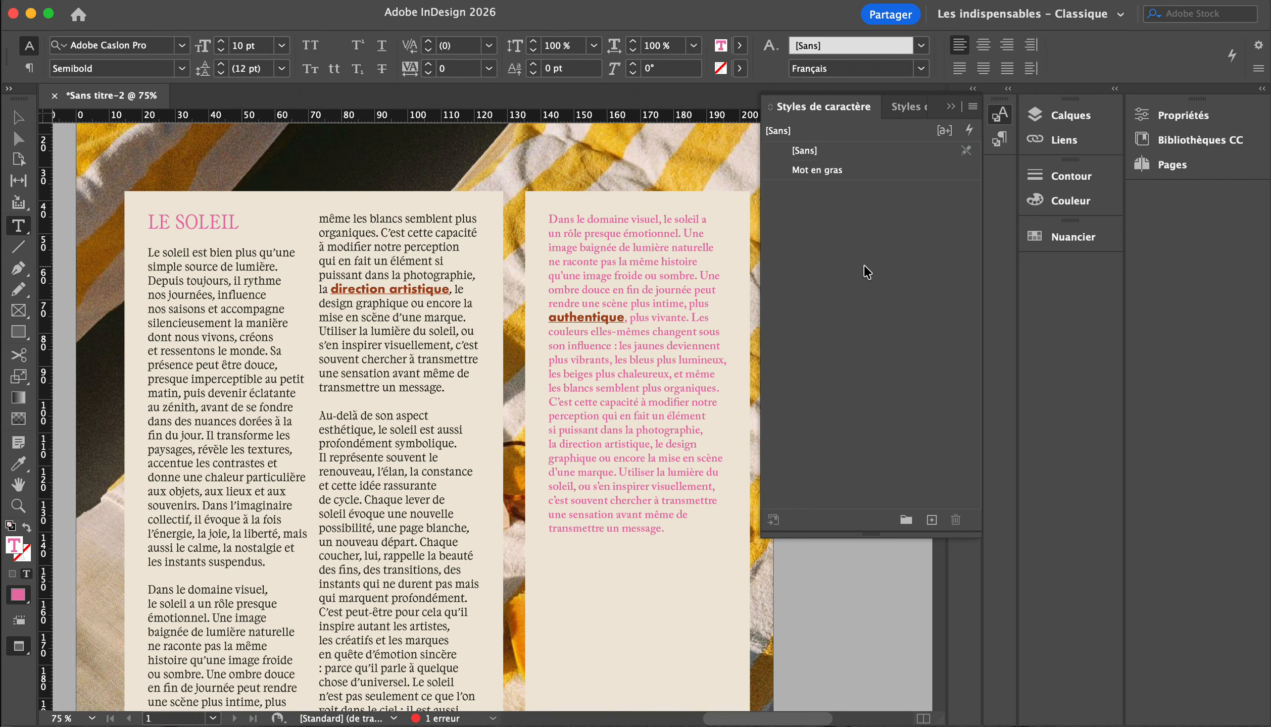